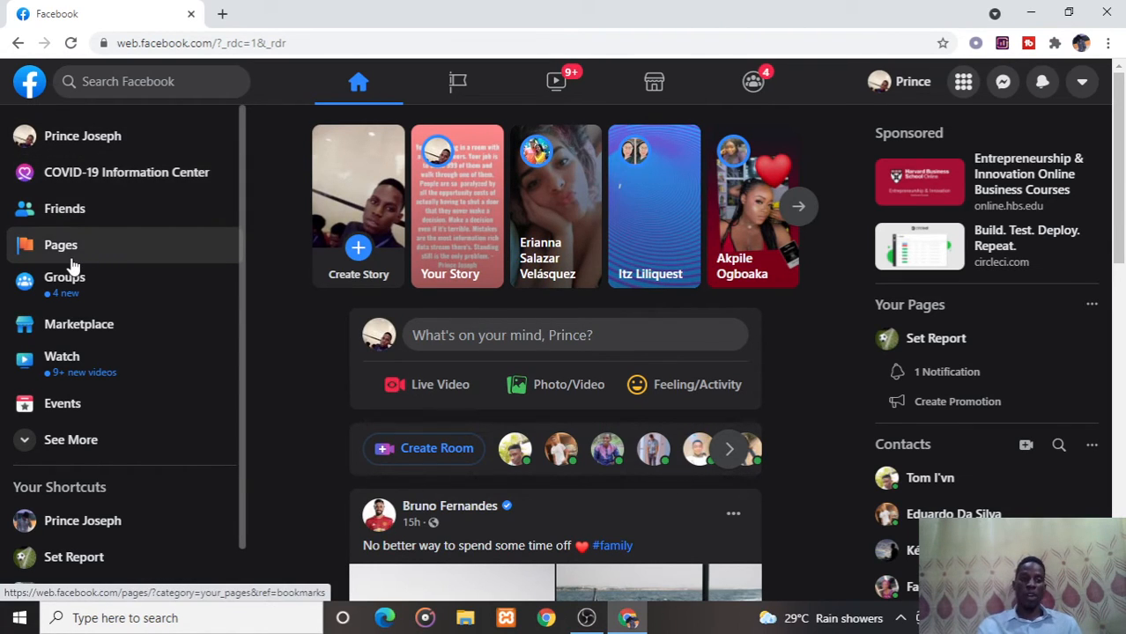
- Start creating a new Page from the managed Pages overview and name it "Prince Styles"
{"action": "left_click", "coordinate": [461, 102]}
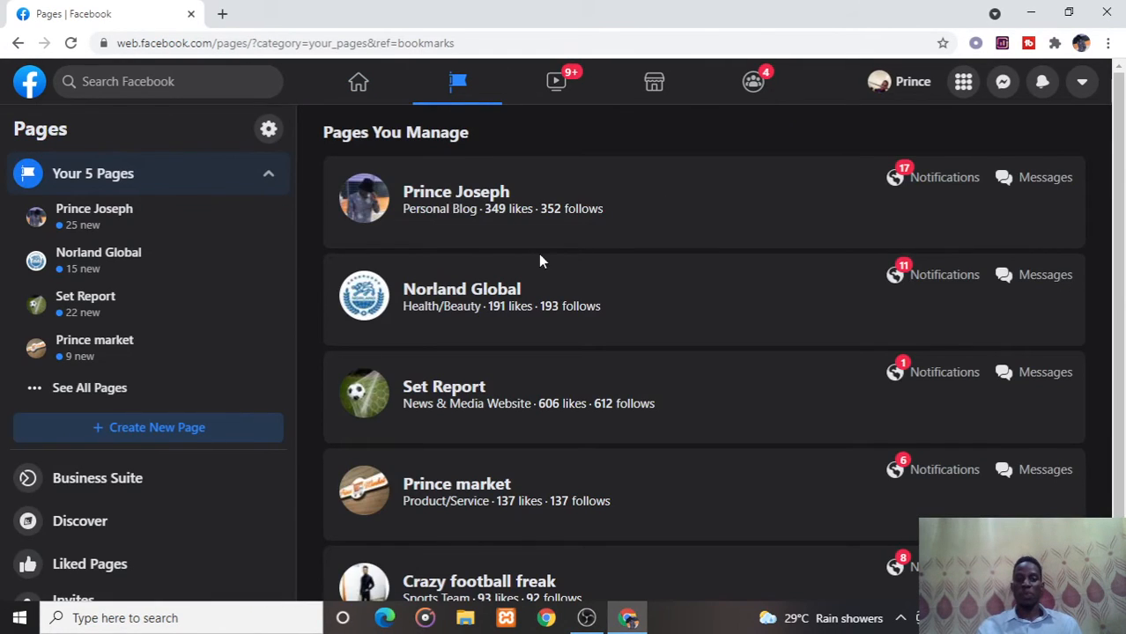
{"action": "left_click", "coordinate": [107, 430]}
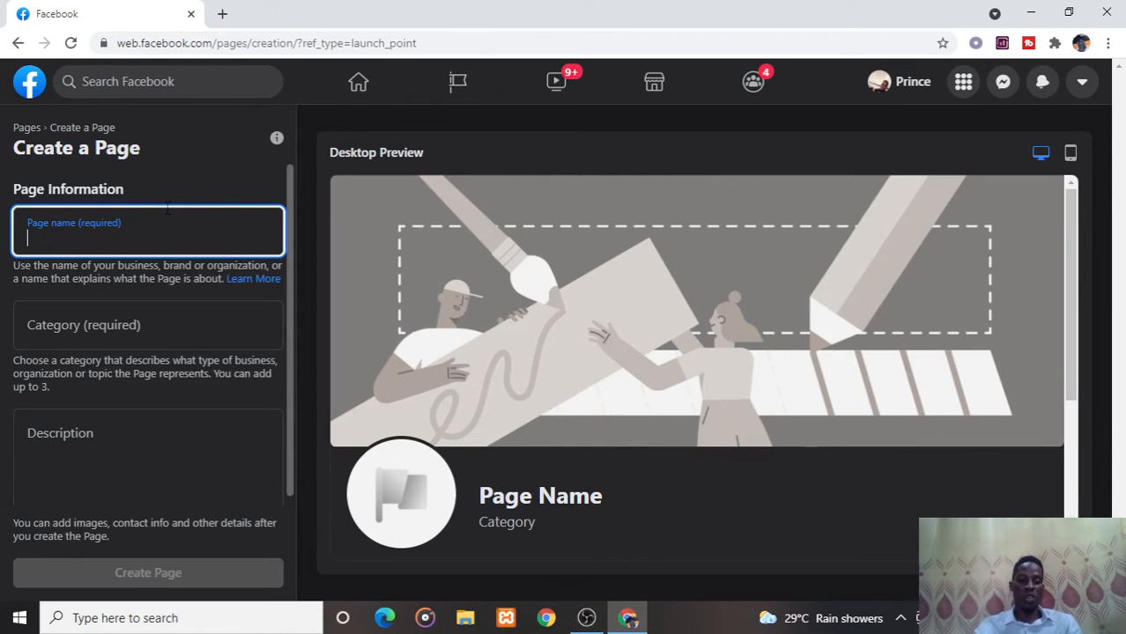
{"action": "type", "text": "pri"}
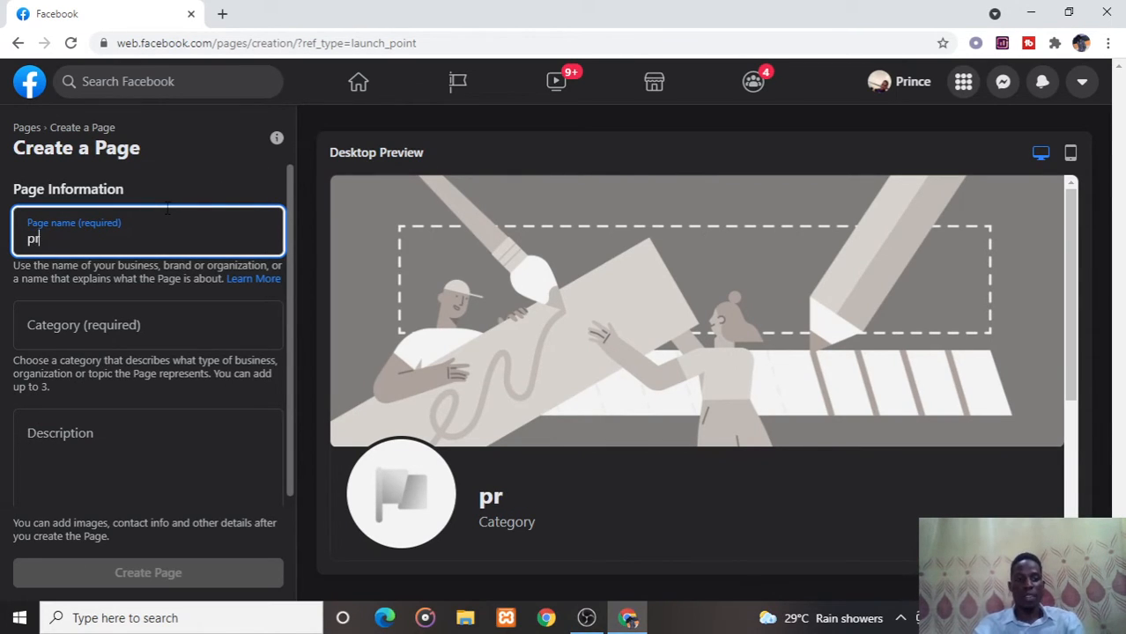
{"action": "key", "text": "BackSpace"}
{"action": "key", "text": "BackSpace"}
{"action": "key", "text": "BackSpace"}
{"action": "type", "text": "Prince "}
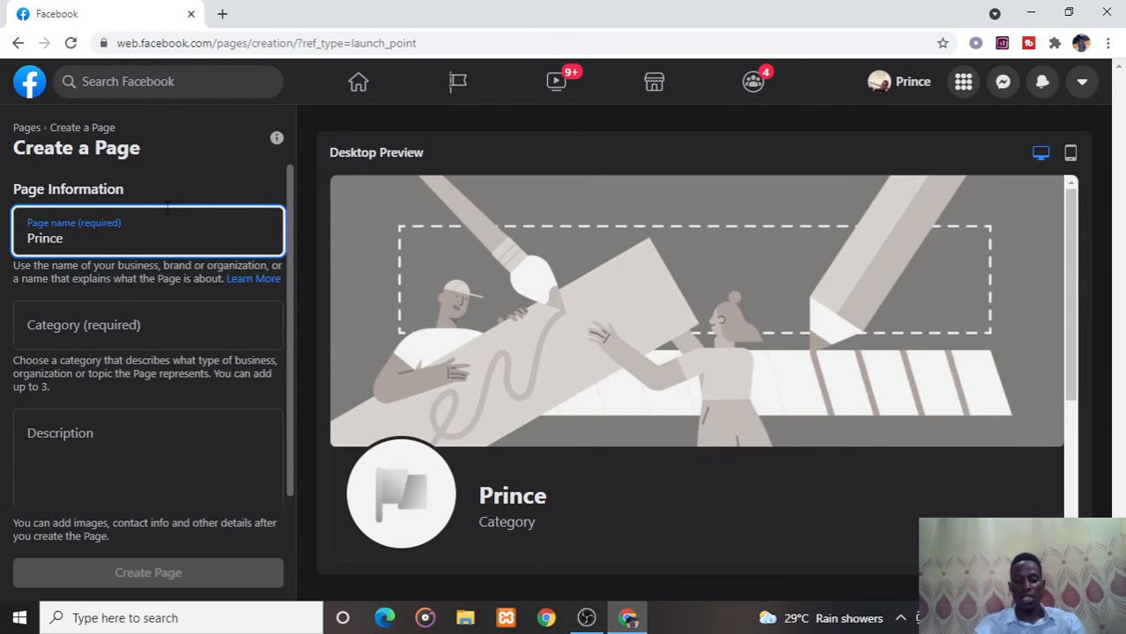
{"action": "type", "text": "Styles"}
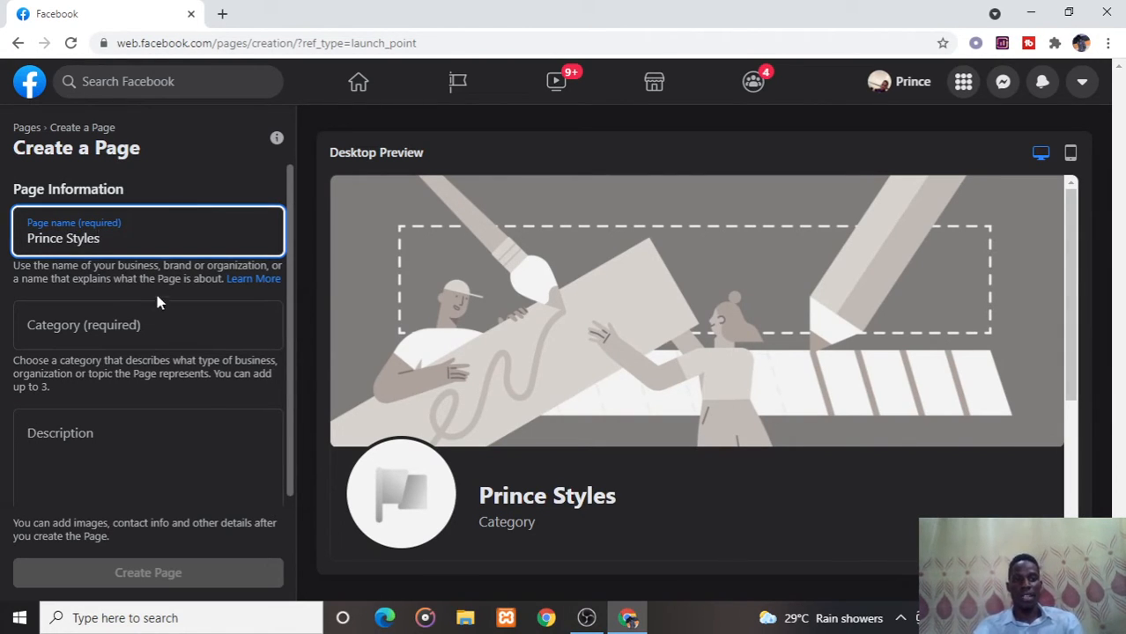
- Assign Clothing Store as the new Page's first category
{"action": "left_click", "coordinate": [128, 322]}
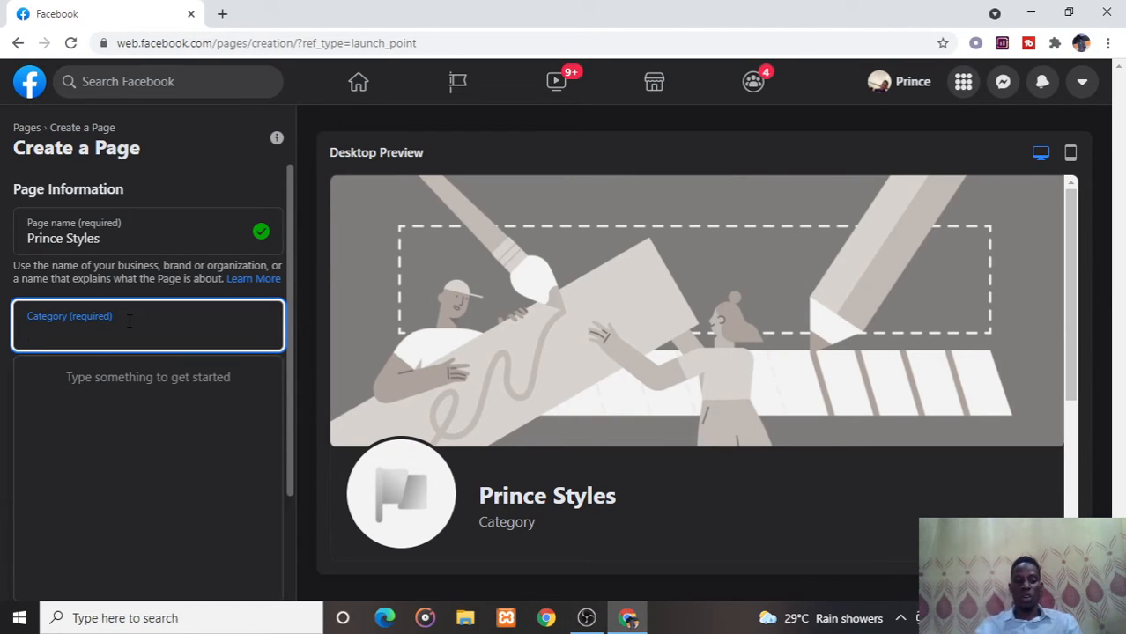
{"action": "type", "text": "C"}
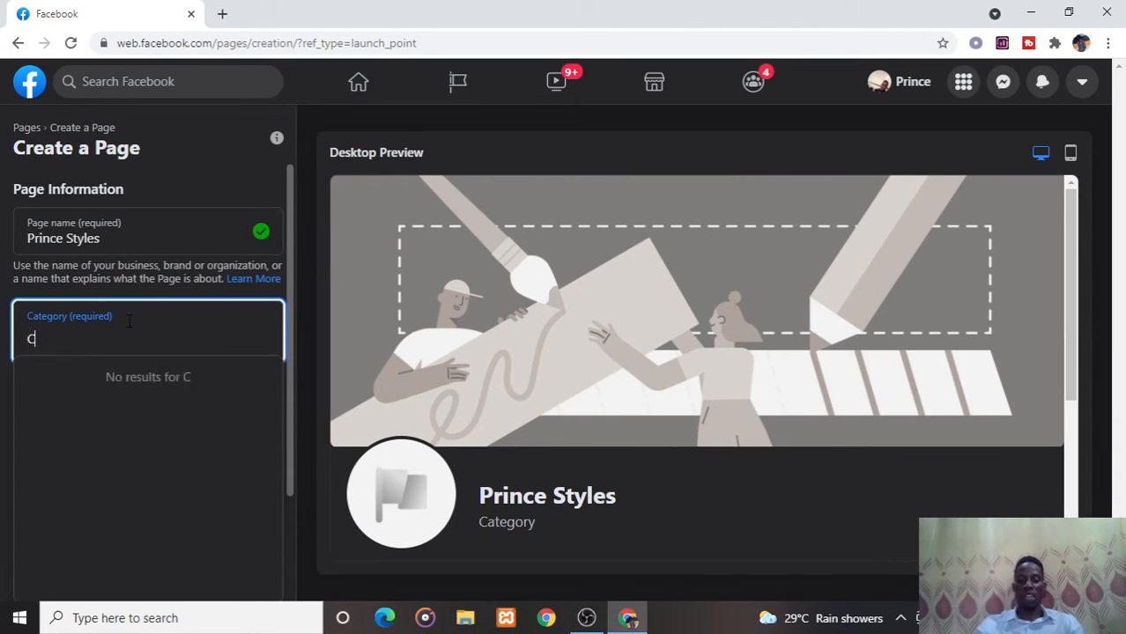
{"action": "type", "text": "lot"}
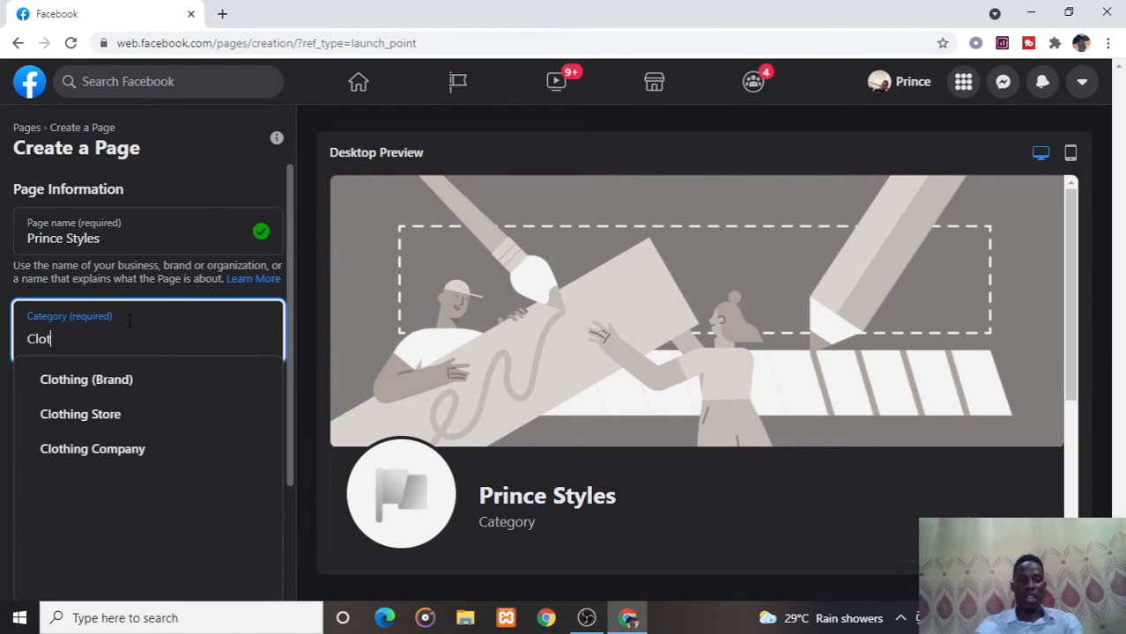
{"action": "key", "text": "Down"}
{"action": "key", "text": "Return"}
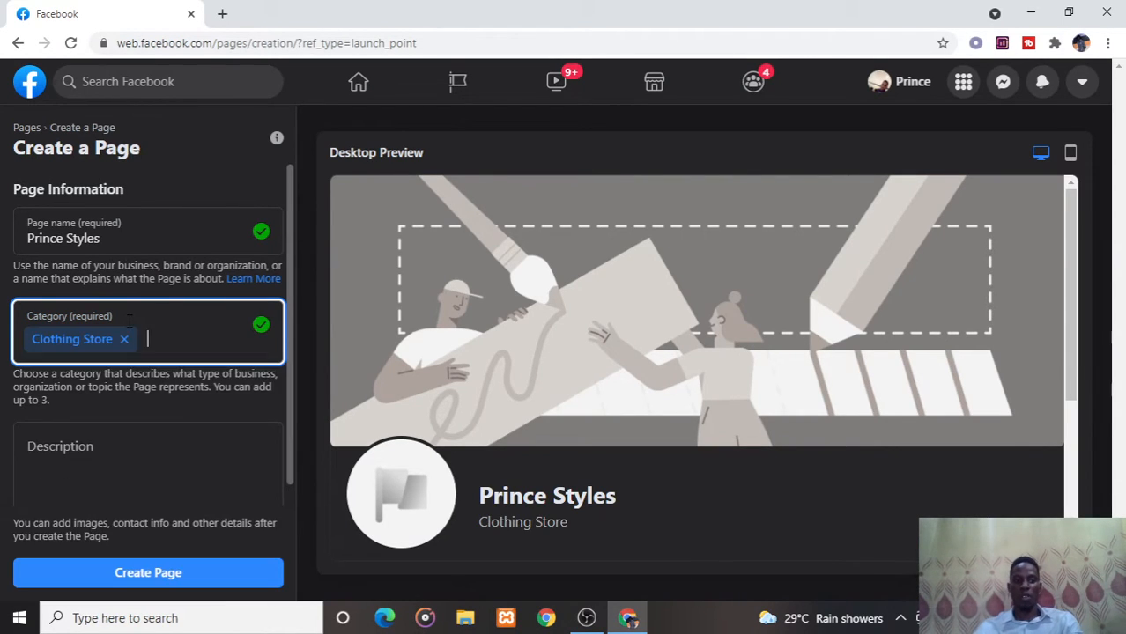
- Add Apparel & Clothing as the Page's second category
{"action": "type", "text": "Com"}
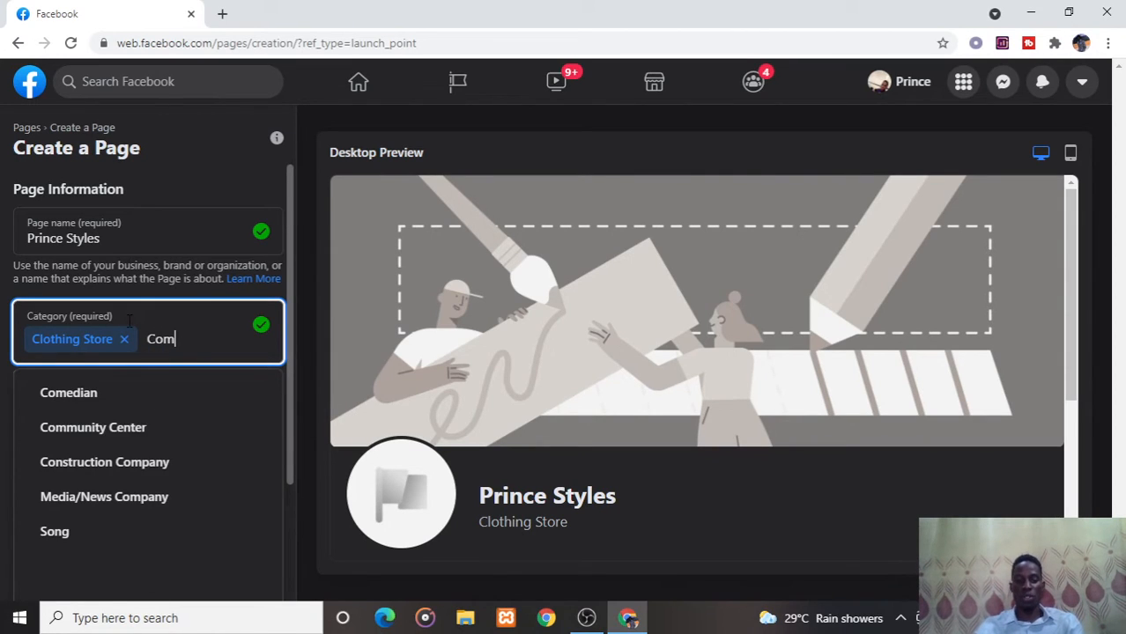
{"action": "key", "text": "BackSpace"}
{"action": "key", "text": "BackSpace"}
{"action": "type", "text": "lo"}
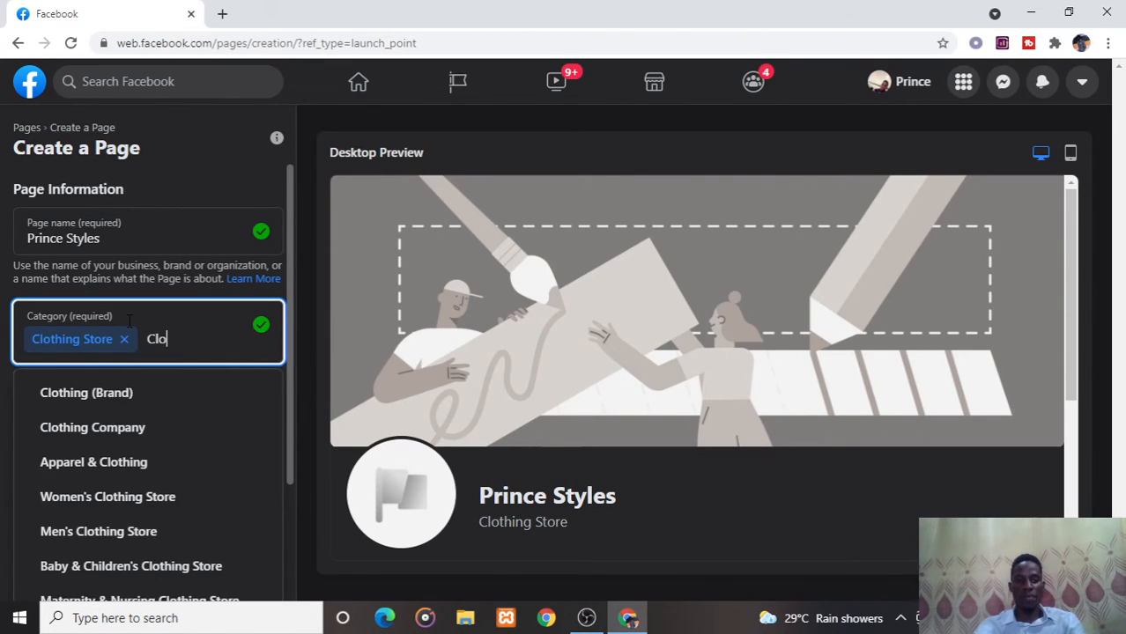
{"action": "key", "text": "Down"}
{"action": "key", "text": "Down"}
{"action": "key", "text": "Down"}
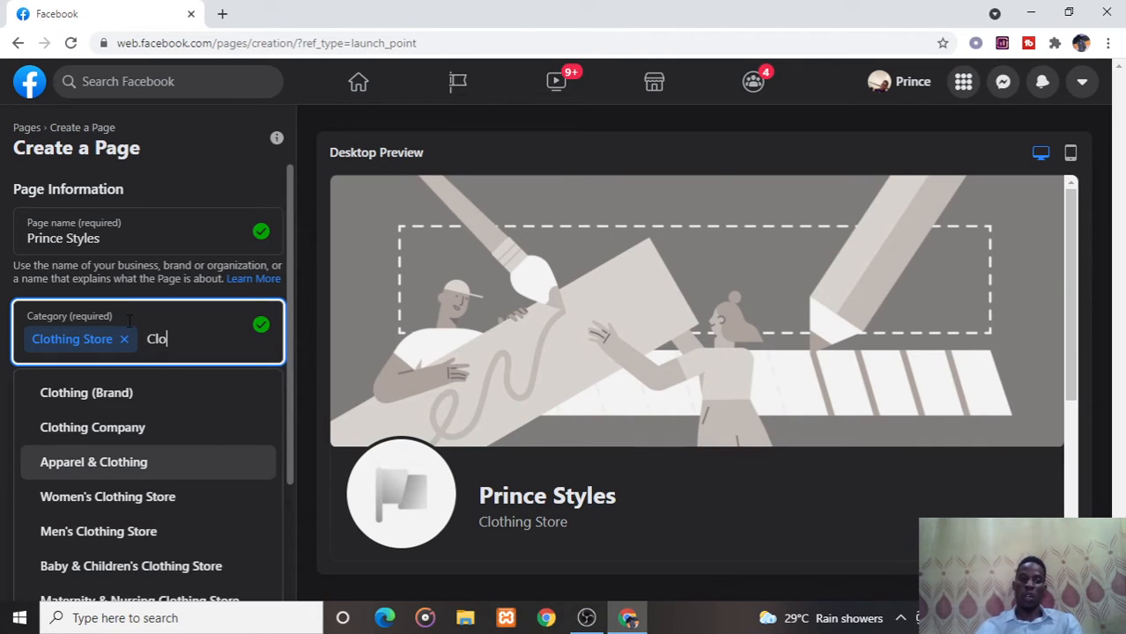
{"action": "key", "text": "Return"}
{"action": "type", "text": "c"}
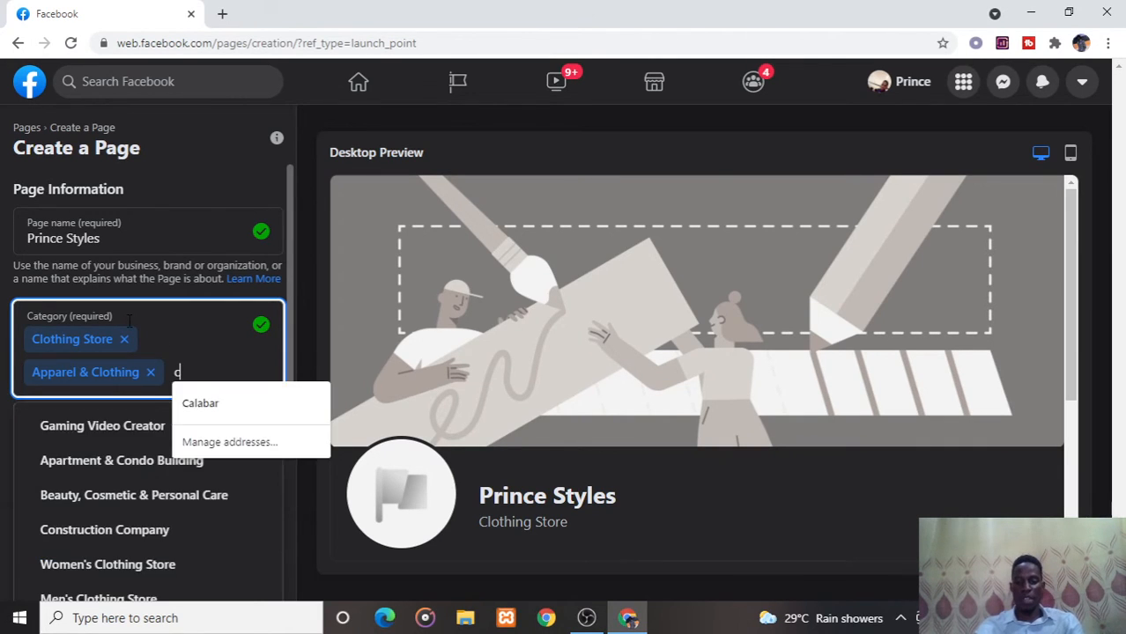
{"action": "type", "text": "loth"}
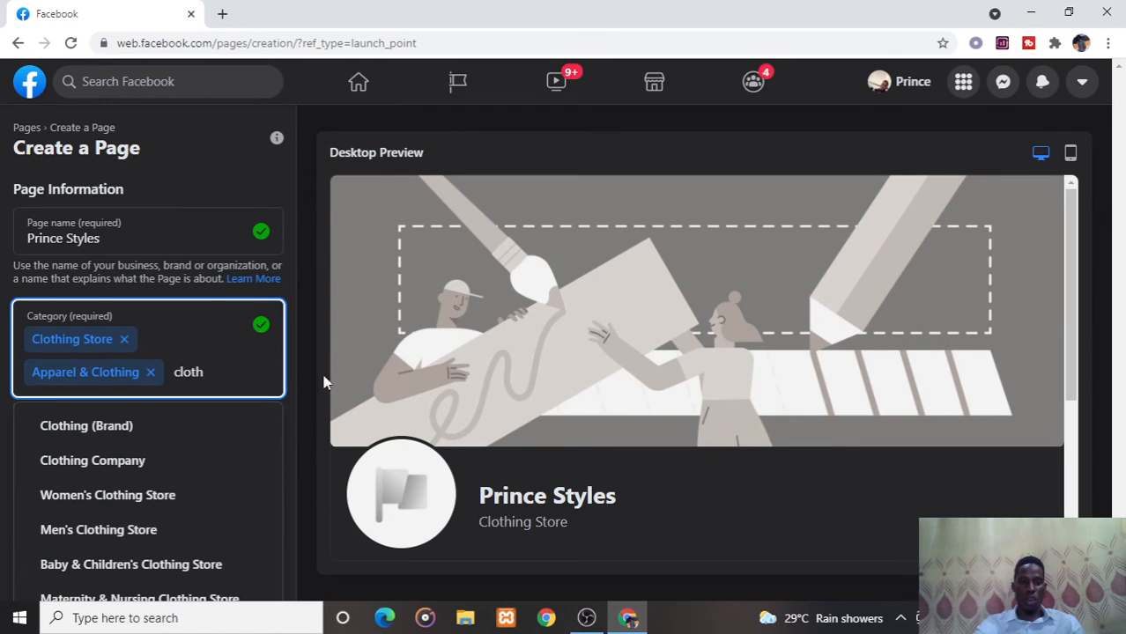
{"action": "scroll", "coordinate": [291, 397], "scroll_direction": "down", "scroll_amount": 1}
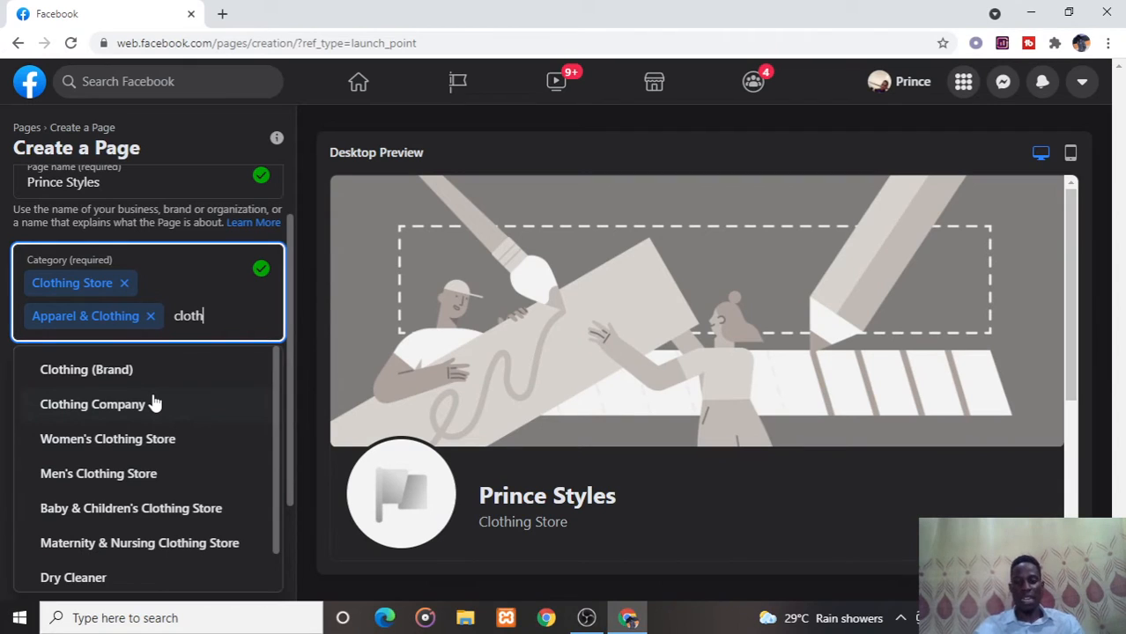
{"action": "key", "text": "BackSpace"}
{"action": "key", "text": "BackSpace"}
{"action": "key", "text": "BackSpace"}
{"action": "key", "text": "BackSpace"}
{"action": "key", "text": "BackSpace"}
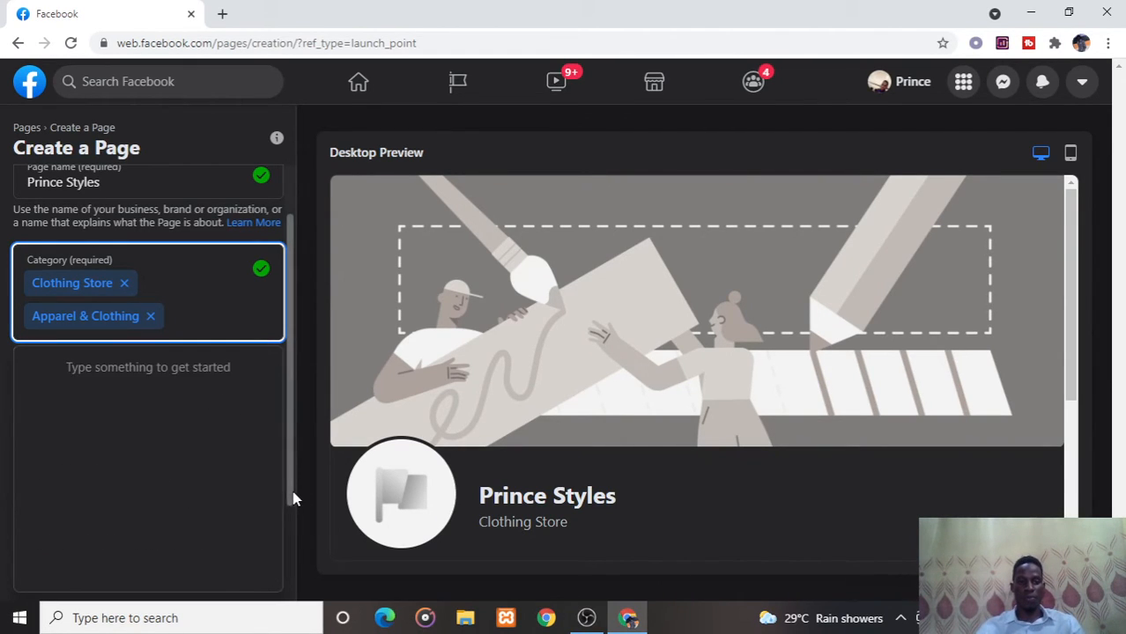
{"action": "left_click", "coordinate": [250, 515]}
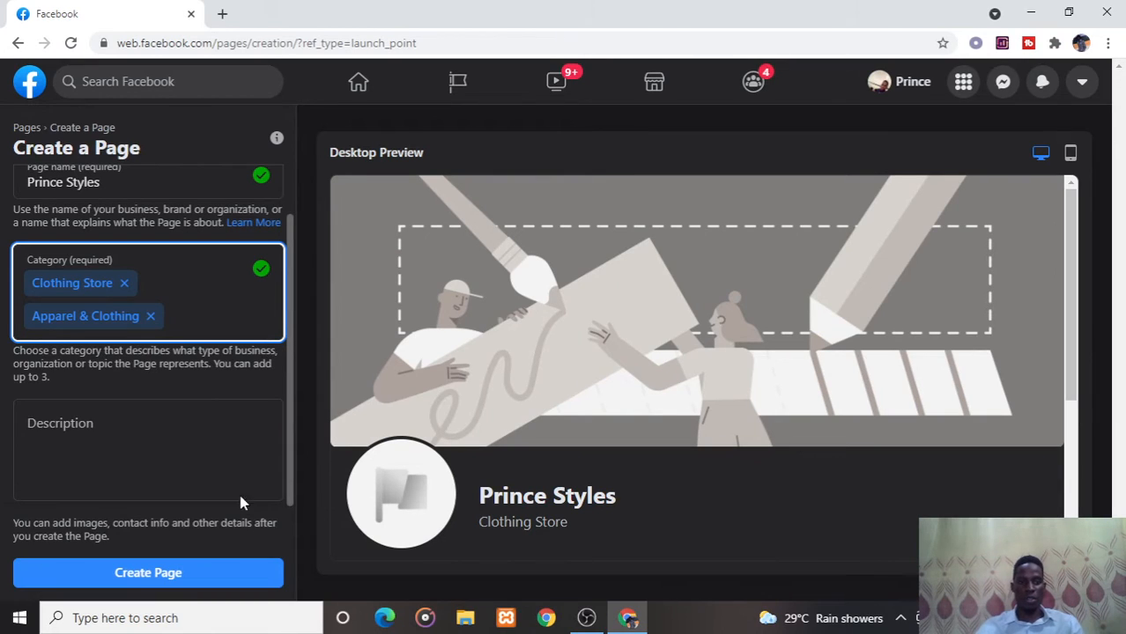
- Examine the lower part of the desktop preview and switch the Page preview to the mobile layout
{"action": "left_click", "coordinate": [139, 445]}
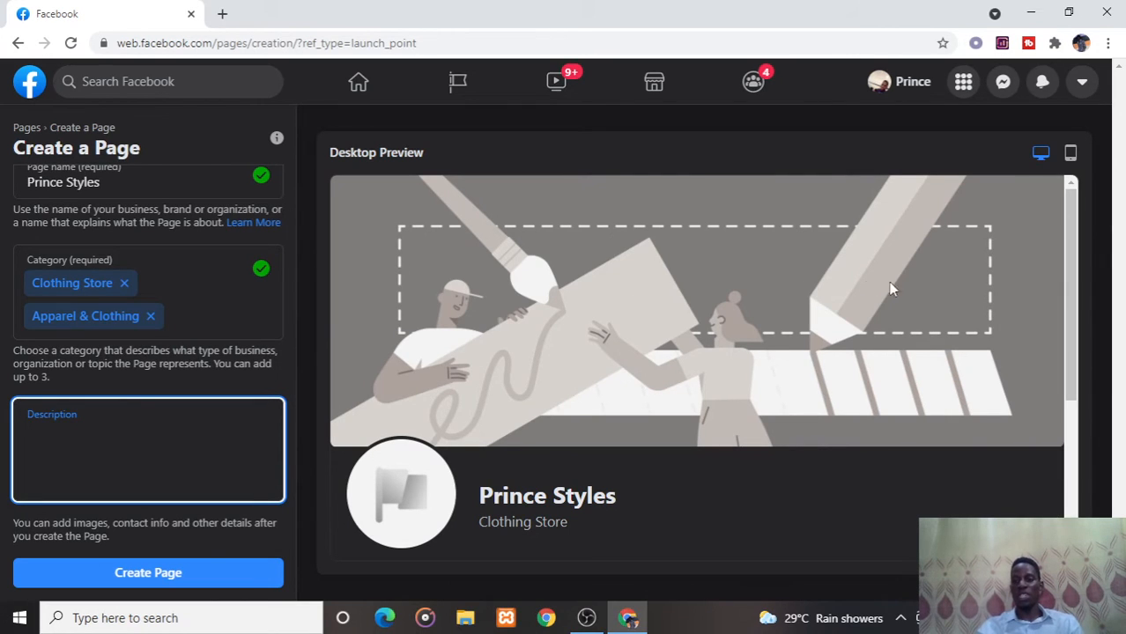
{"action": "left_click_drag", "start_coordinate": [1080, 314], "coordinate": [1095, 421]}
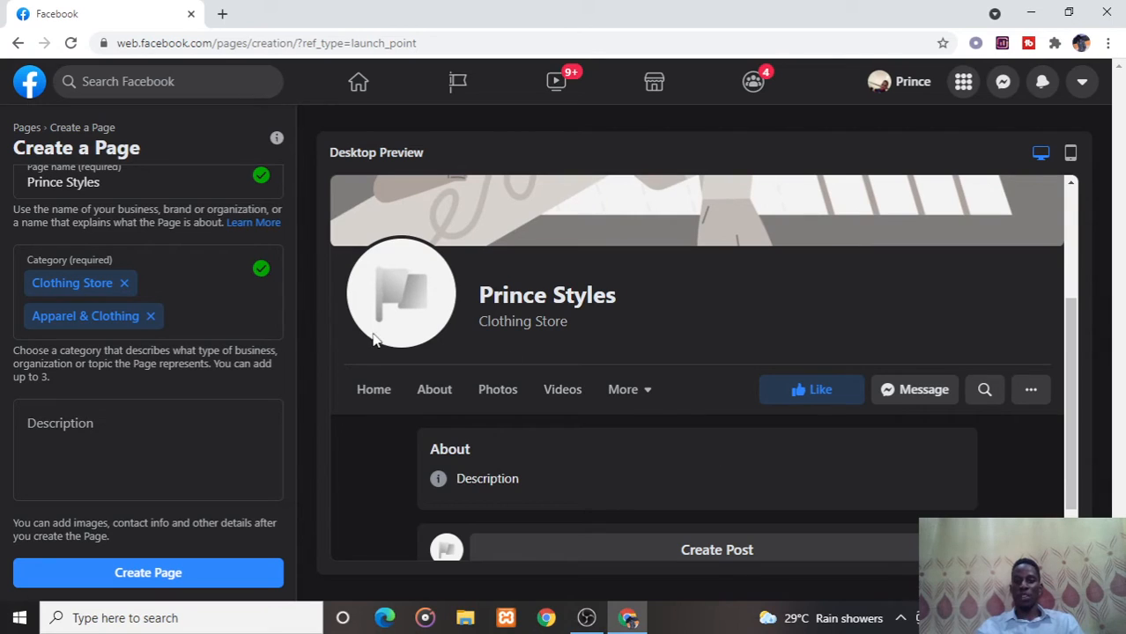
{"action": "left_click", "coordinate": [1070, 153]}
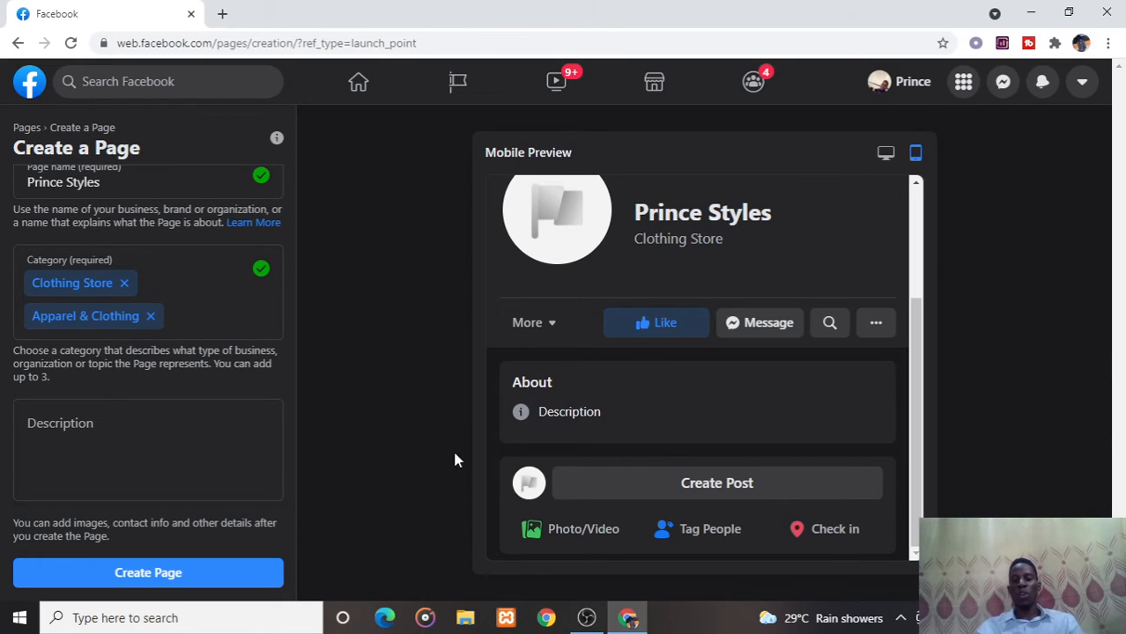
- Begin the Page description with the sentence "Welcome to Prince Styles."
{"action": "left_click", "coordinate": [98, 424]}
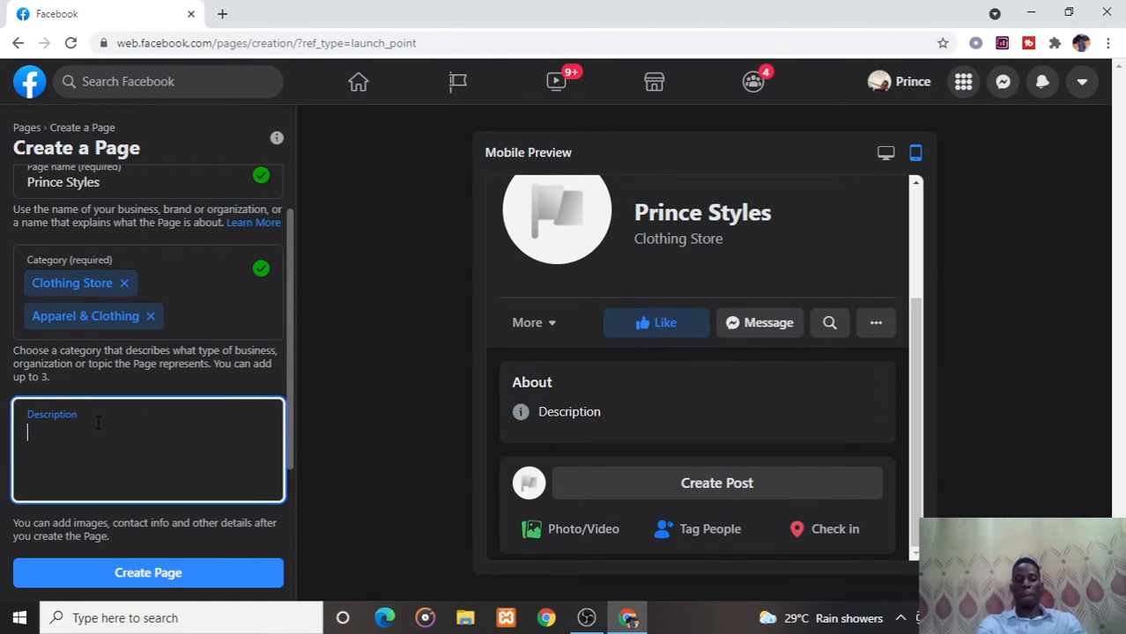
{"action": "type", "text": "Wri"}
{"action": "key", "text": "BackSpace"}
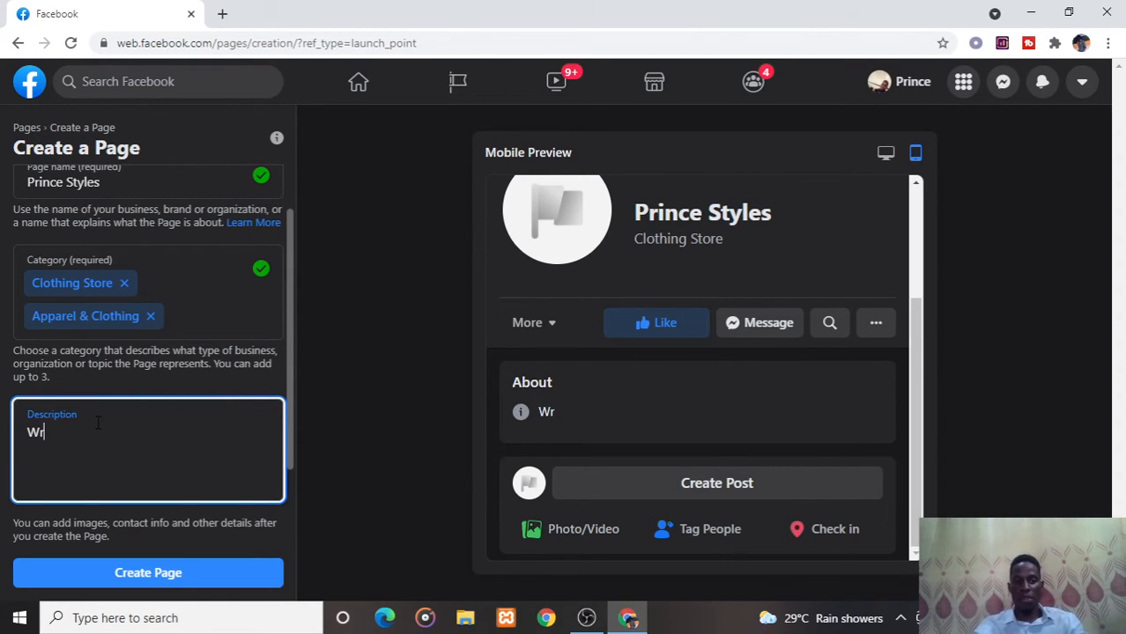
{"action": "key", "text": "BackSpace"}
{"action": "type", "text": "el"}
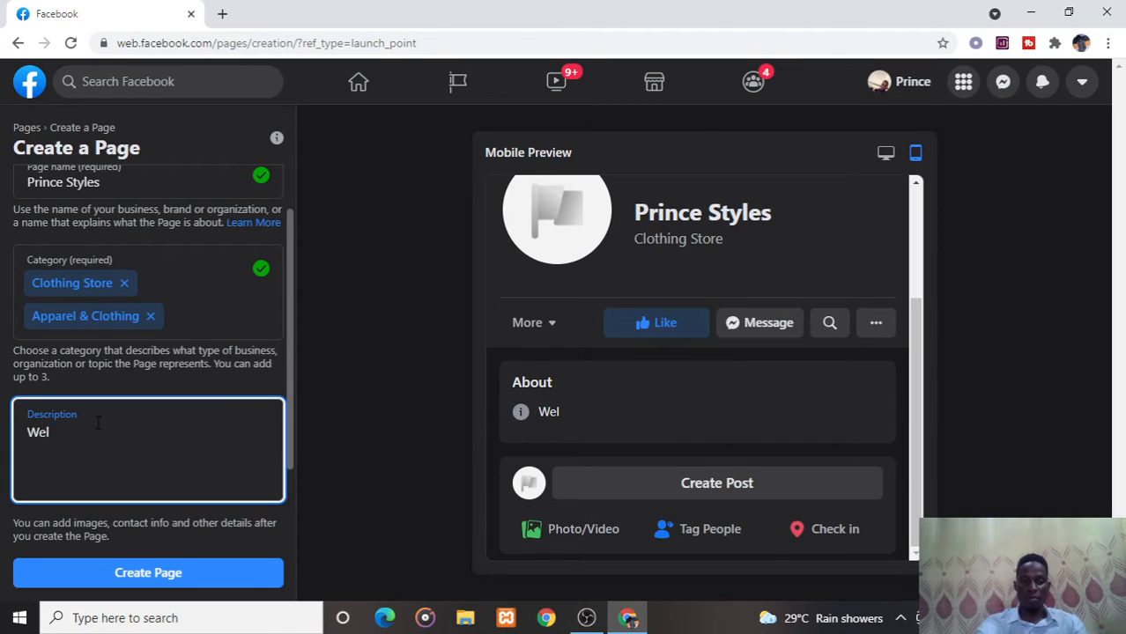
{"action": "type", "text": "come to "}
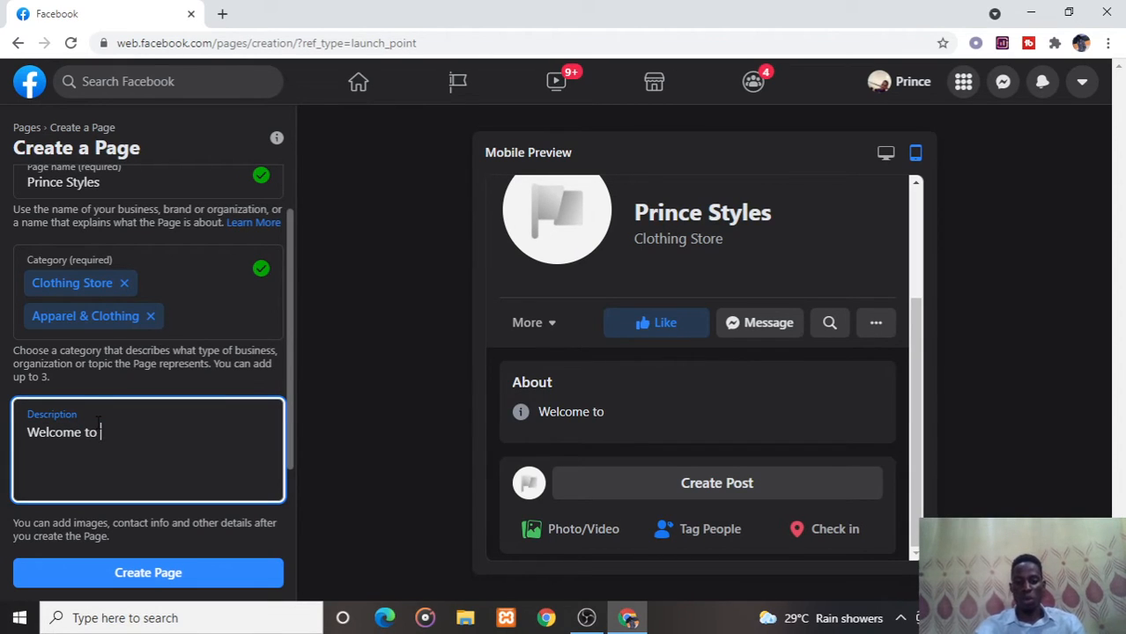
{"action": "type", "text": "Prince"}
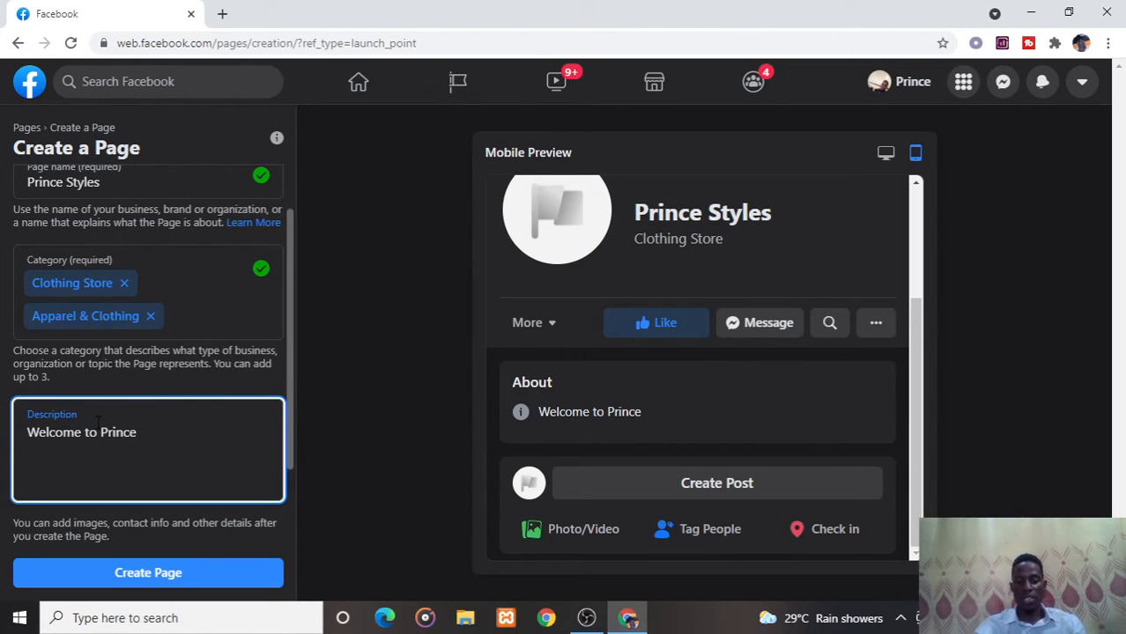
{"action": "type", "text": " Styler"}
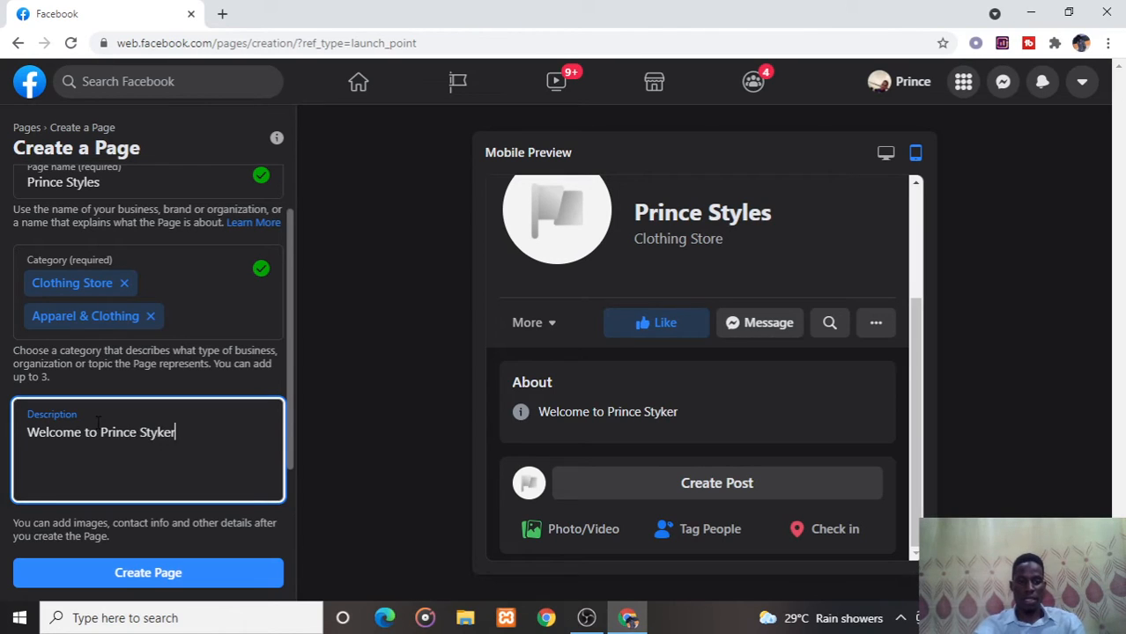
{"action": "key", "text": "BackSpace"}
{"action": "key", "text": "BackSpace"}
{"action": "key", "text": "BackSpace"}
{"action": "type", "text": "lesd"}
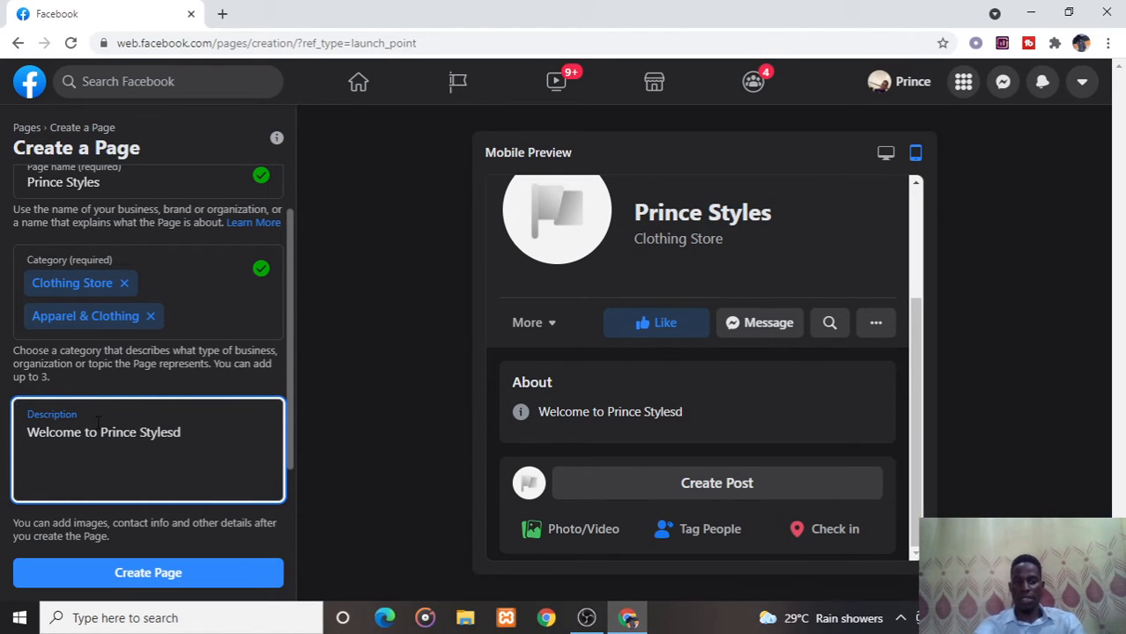
{"action": "key", "text": "BackSpace"}
{"action": "type", "text": ". \\"}
{"action": "key", "text": "BackSpace"}
{"action": "key", "text": "BackSpace"}
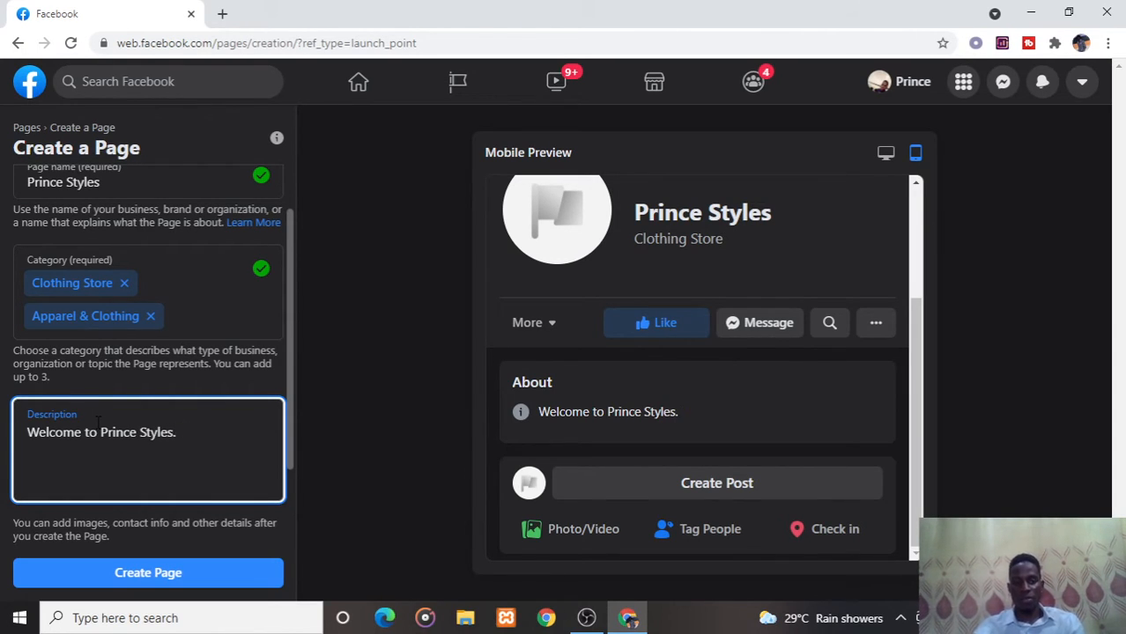
- Continue the Page description with "We sell clothing apparels" after the welcome sentence
{"action": "type", "text": "We"}
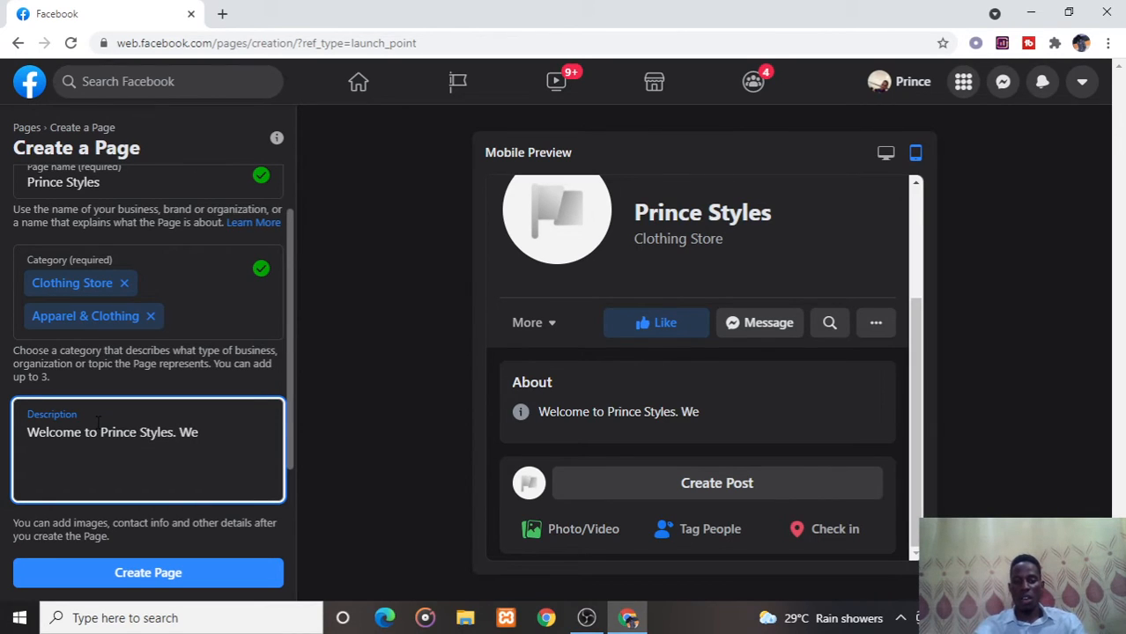
{"action": "type", "text": " sell"}
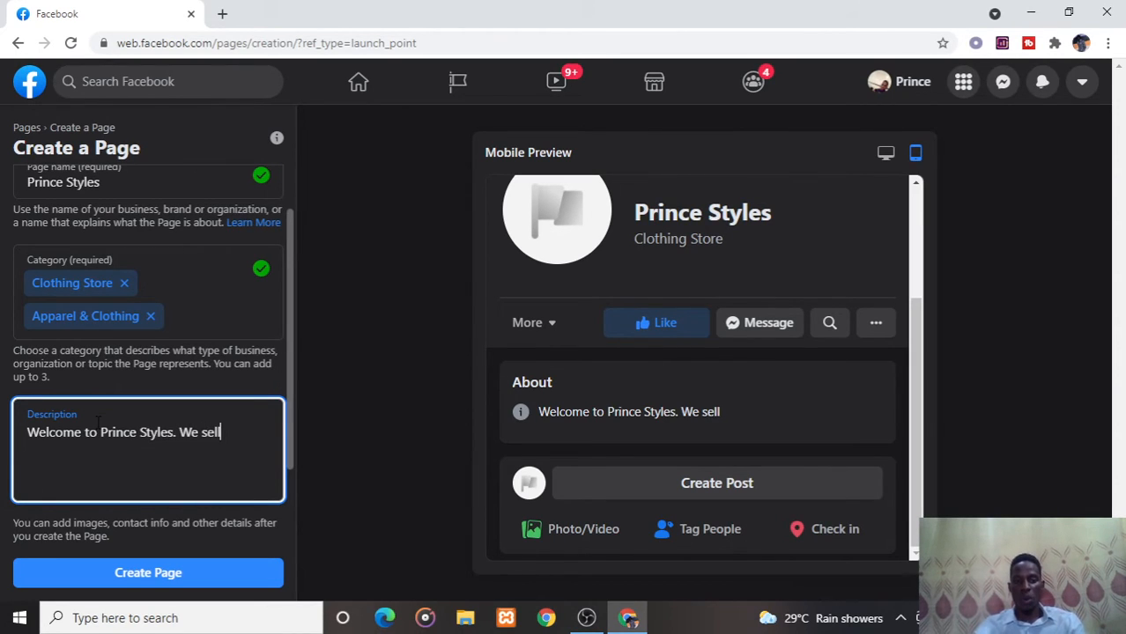
{"action": "type", "text": " cloth"}
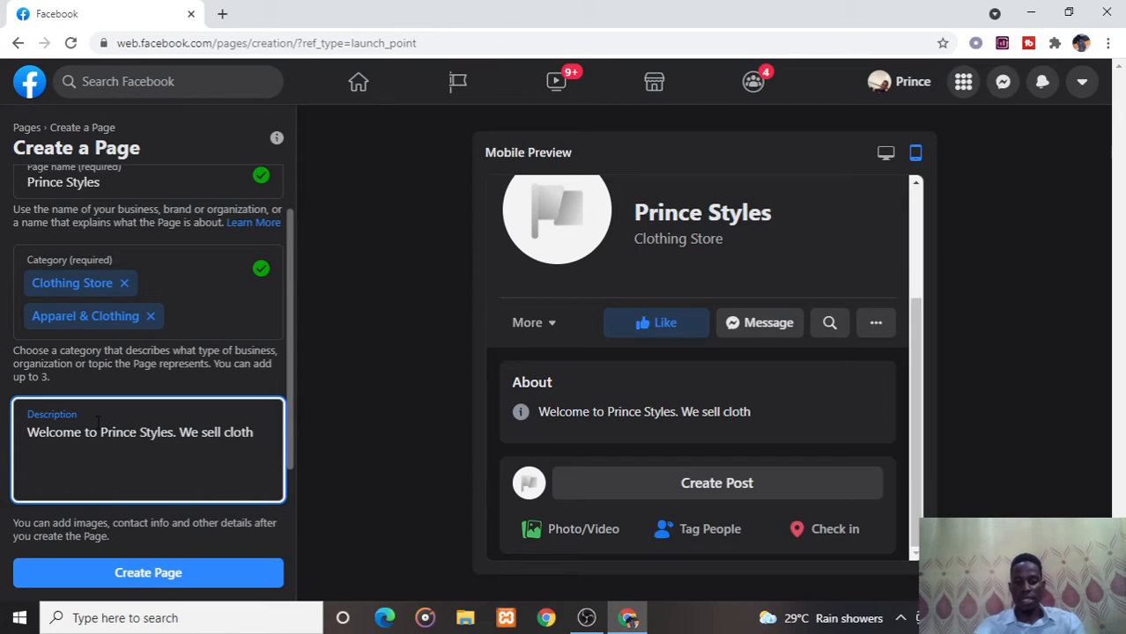
{"action": "type", "text": "ing mat"}
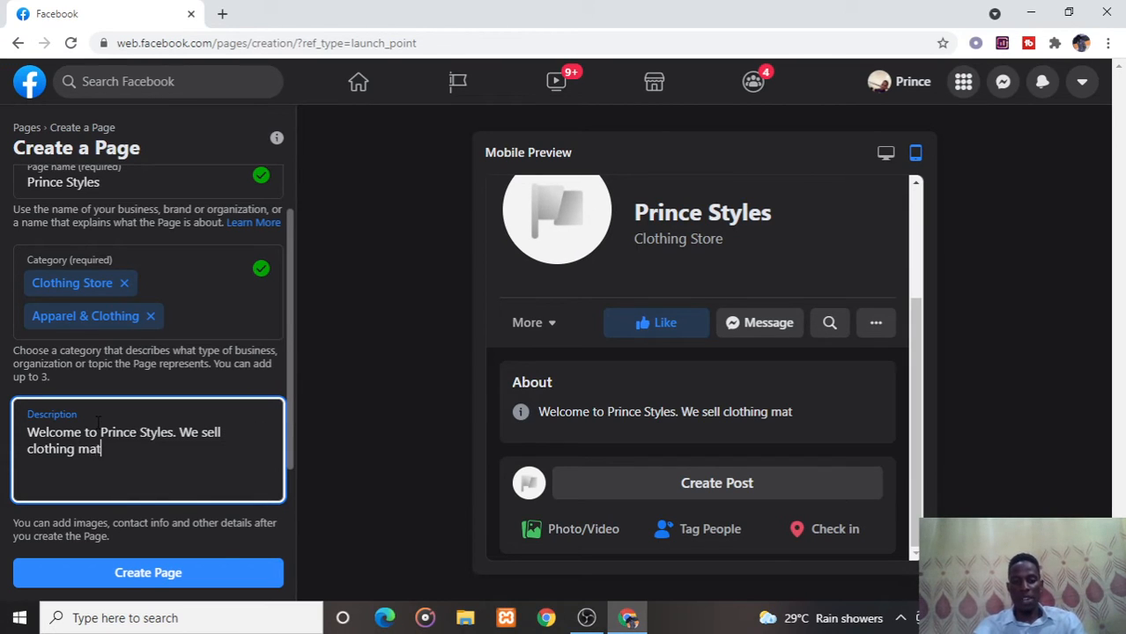
{"action": "type", "text": "er="}
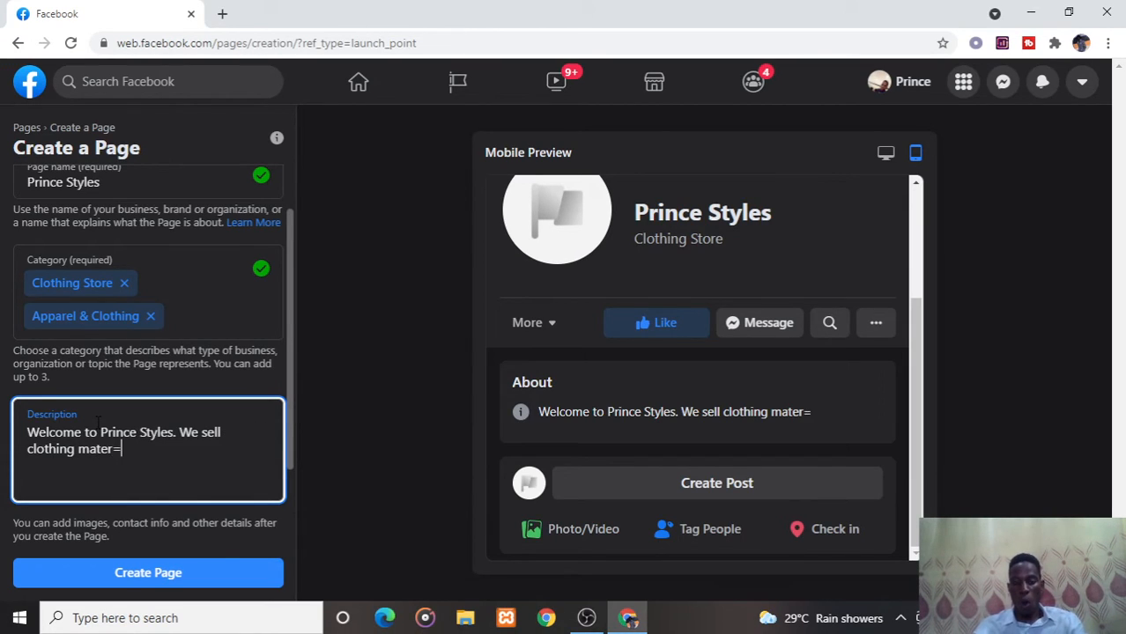
{"action": "key", "text": "BackSpace"}
{"action": "key", "text": "BackSpace"}
{"action": "key", "text": "BackSpace"}
{"action": "key", "text": "BackSpace"}
{"action": "key", "text": "BackSpace"}
{"action": "key", "text": "BackSpace"}
{"action": "type", "text": "a"}
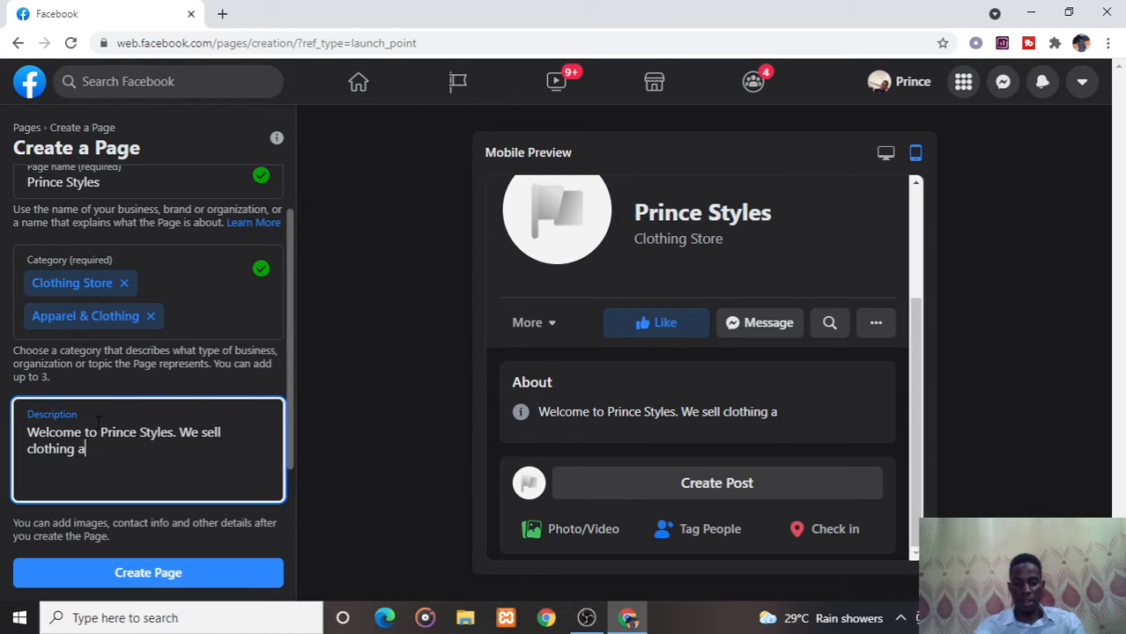
{"action": "type", "text": "pp"}
{"action": "type", "text": "els"}
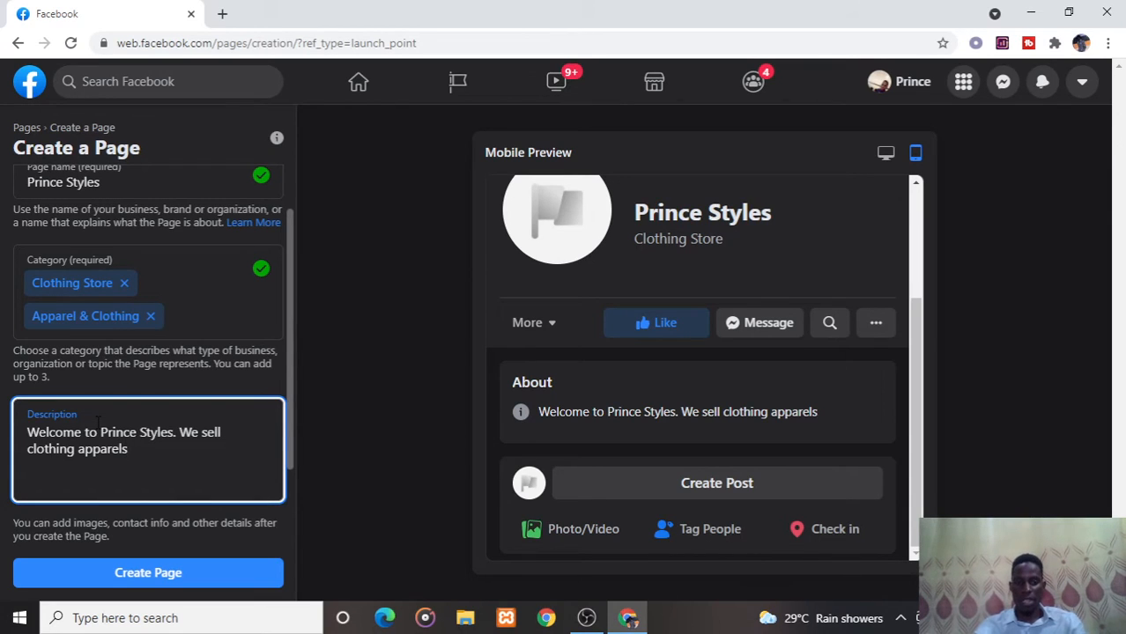
- End the clothing apparels sentence in the Page description and add "Ensure you check out our catalog to see"
{"action": "type", "text": ". E"}
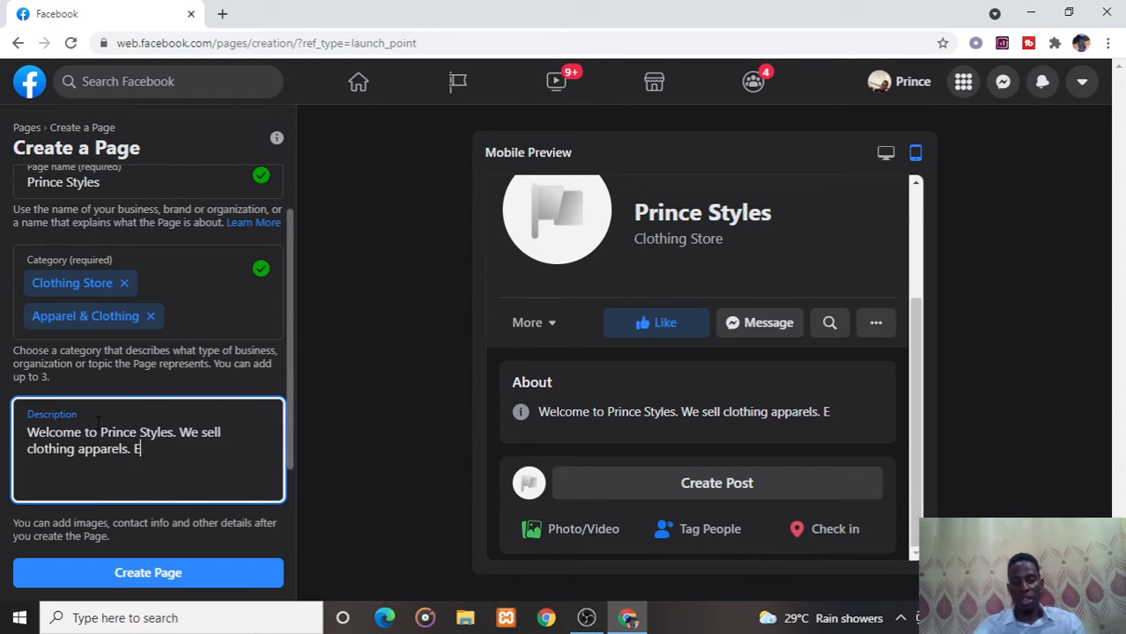
{"action": "type", "text": "nssu"}
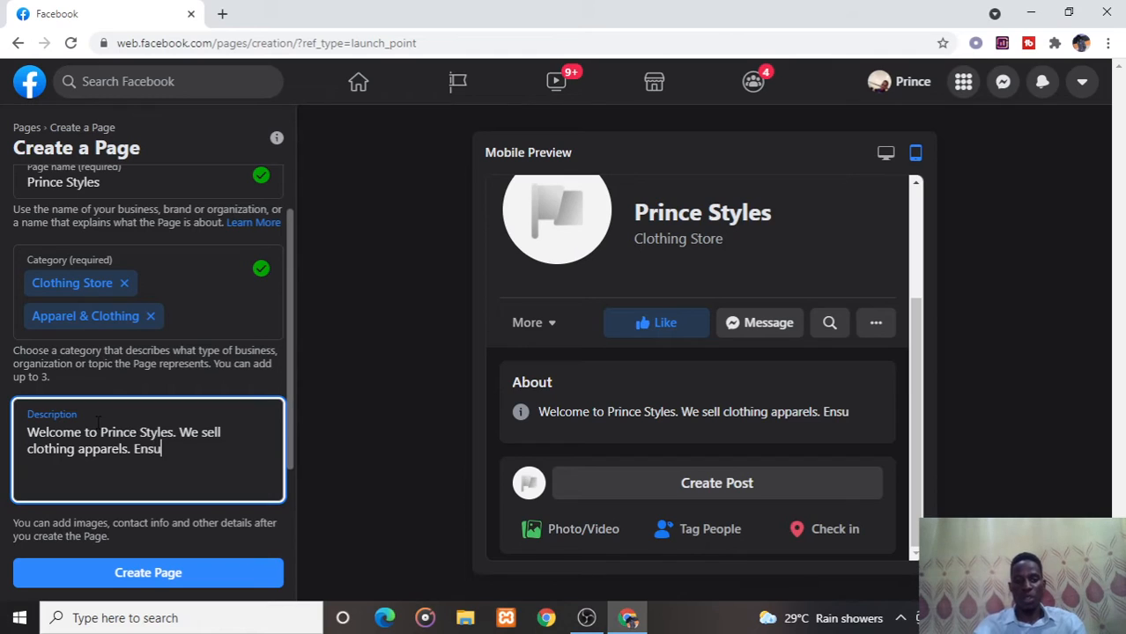
{"action": "type", "text": "re you"}
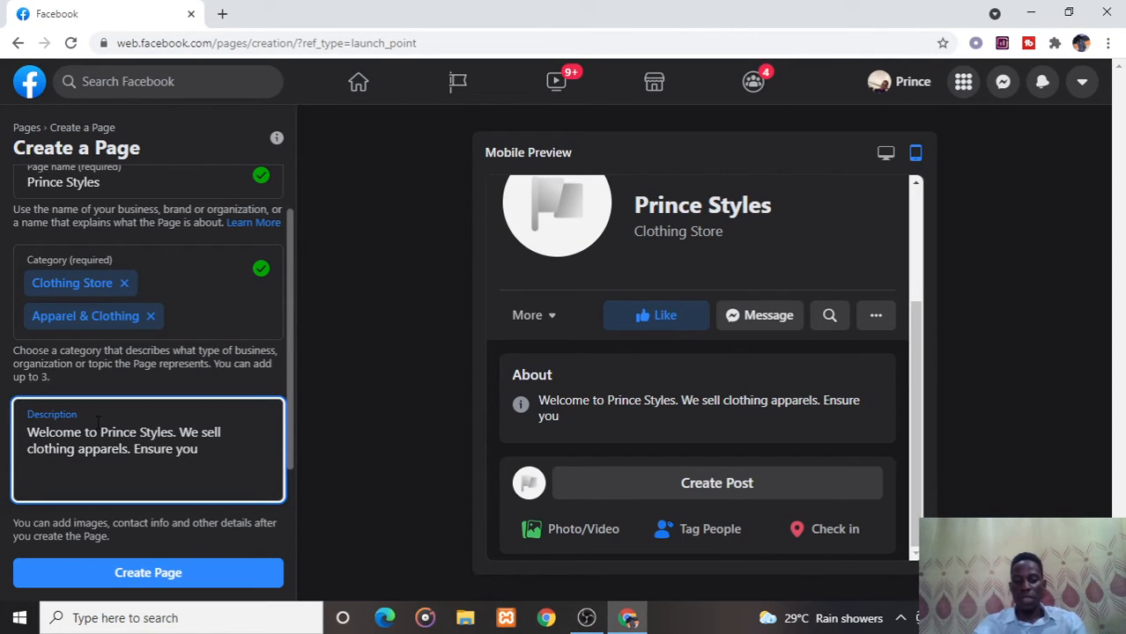
{"action": "type", "text": "chrec"}
{"action": "key", "text": "BackSpace"}
{"action": "key", "text": "BackSpace"}
{"action": "key", "text": "BackSpace"}
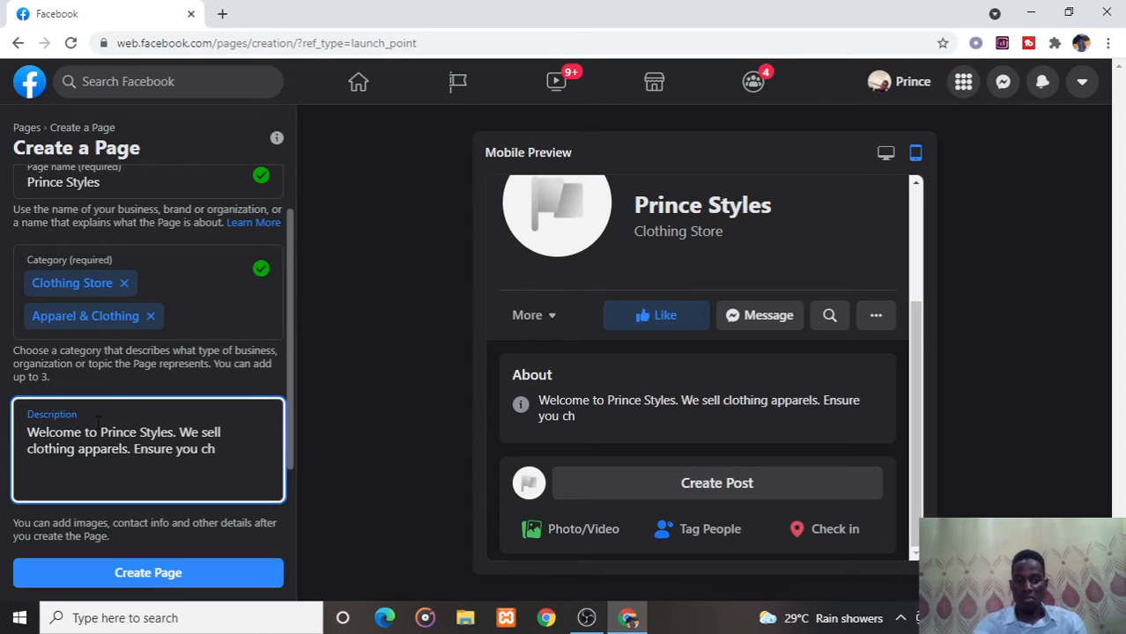
{"action": "type", "text": "eck o"}
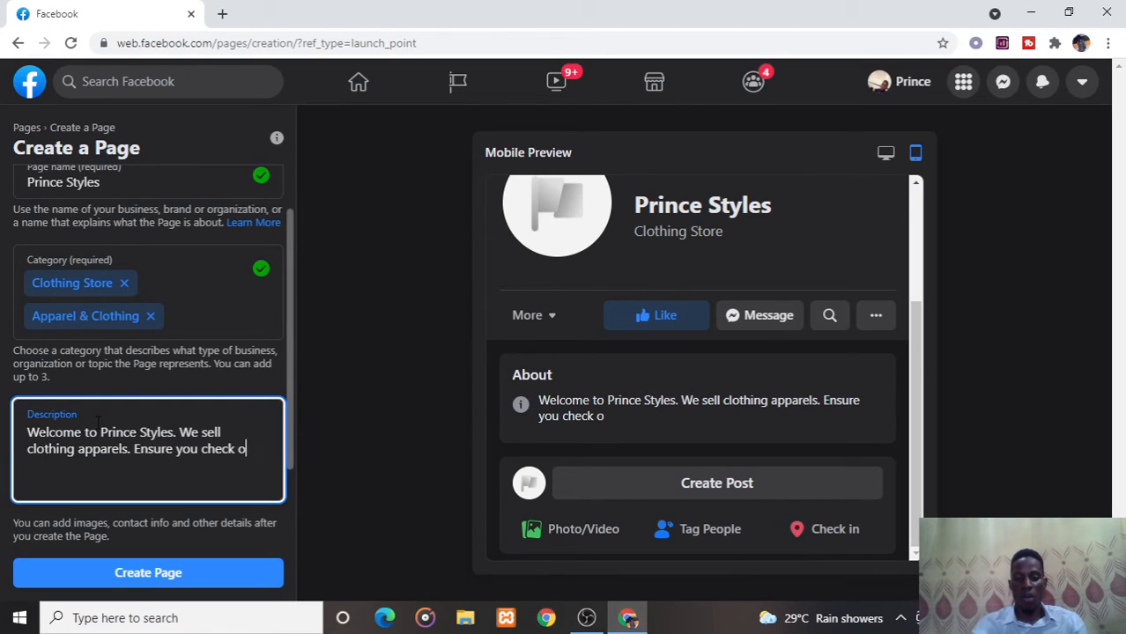
{"action": "type", "text": "ut our c"}
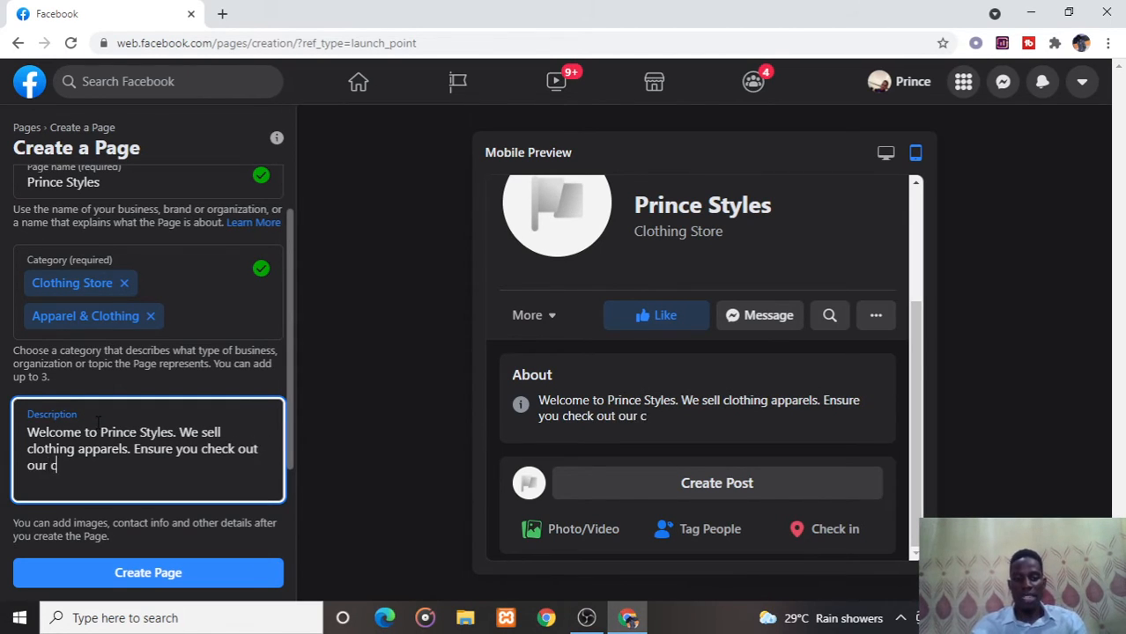
{"action": "type", "text": "atalo"}
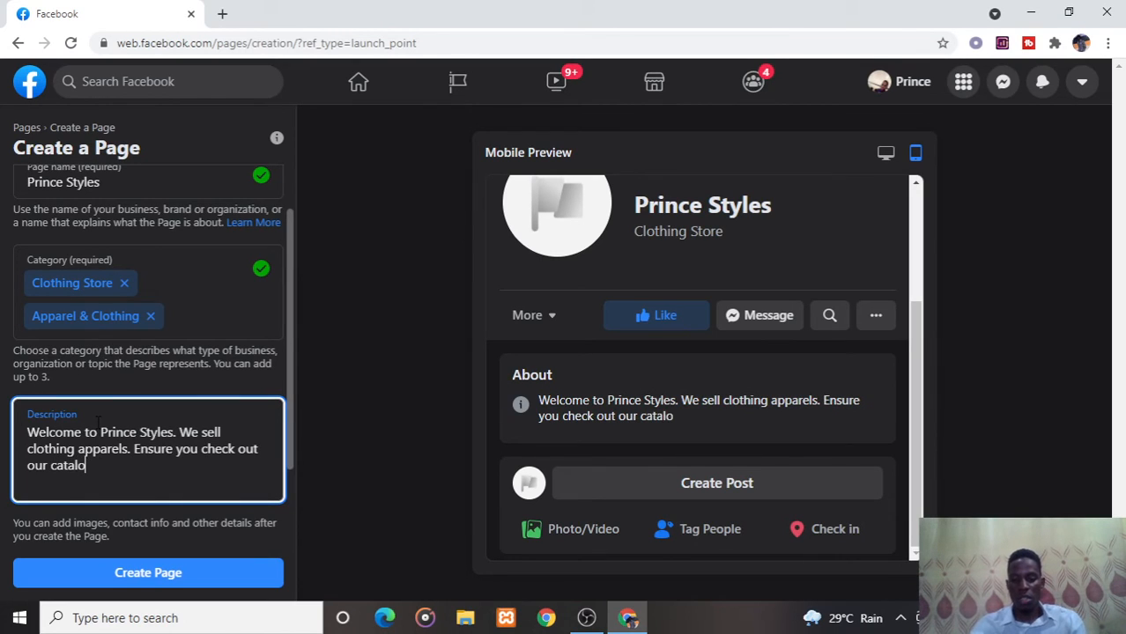
{"action": "type", "text": "g to see"}
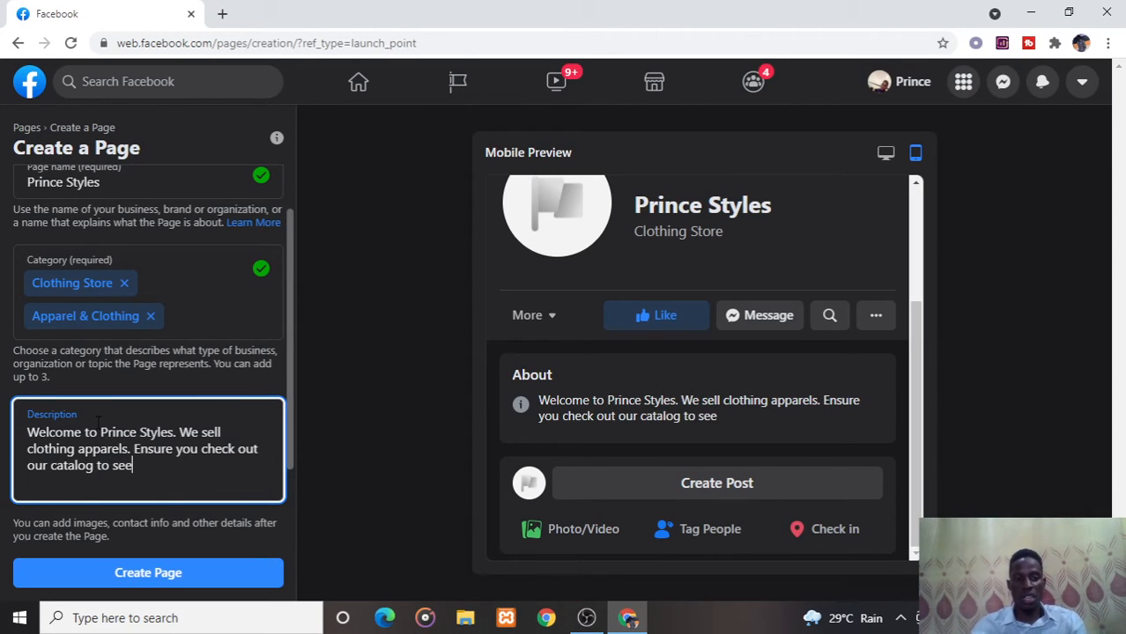
- Continue the catalog sentence in the Page description with "what we have"
{"action": "type", "text": "  we"}
{"action": "key", "text": "BackSpace"}
{"action": "type", "text": "h"}
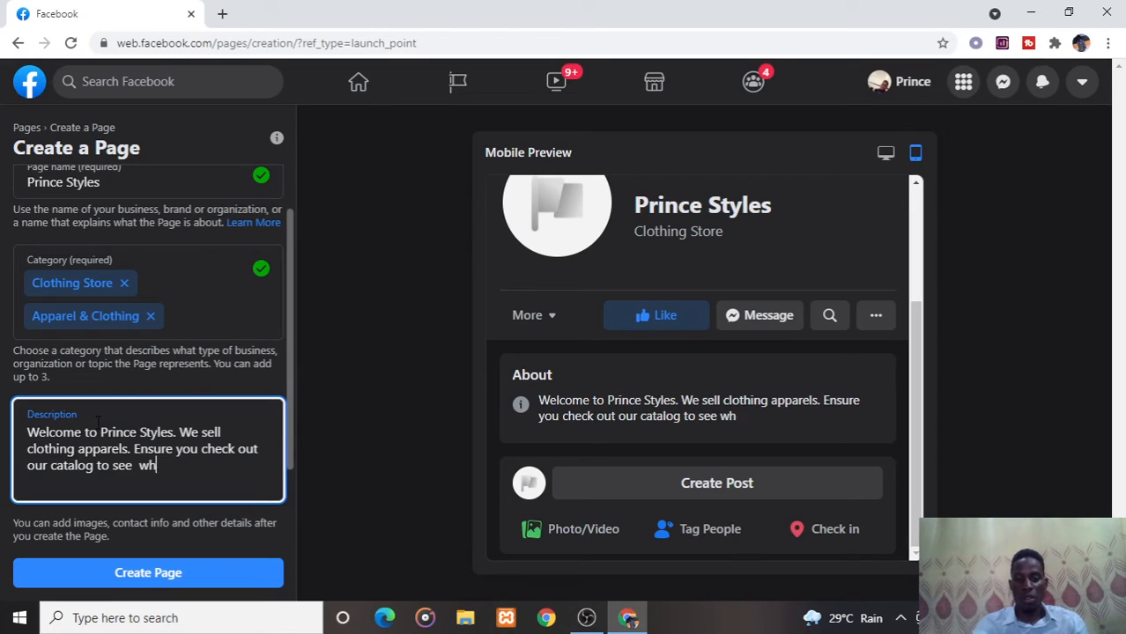
{"action": "type", "text": "atb w"}
{"action": "key", "text": "BackSpace"}
{"action": "type", "text": "we hae"}
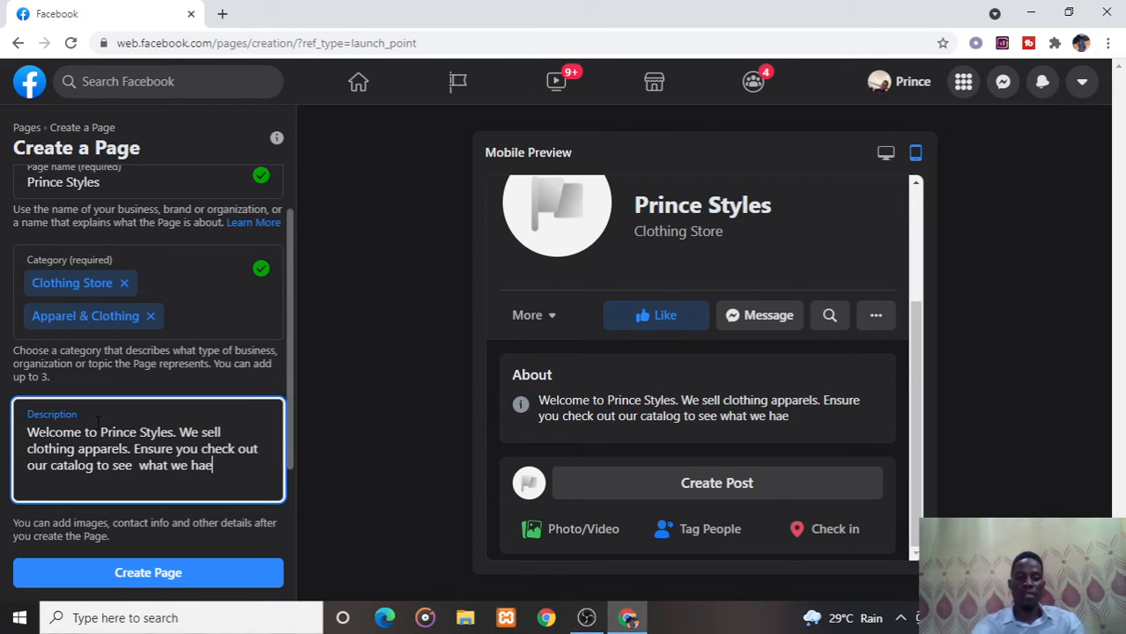
{"action": "key", "text": "BackSpace"}
{"action": "type", "text": "ve "}
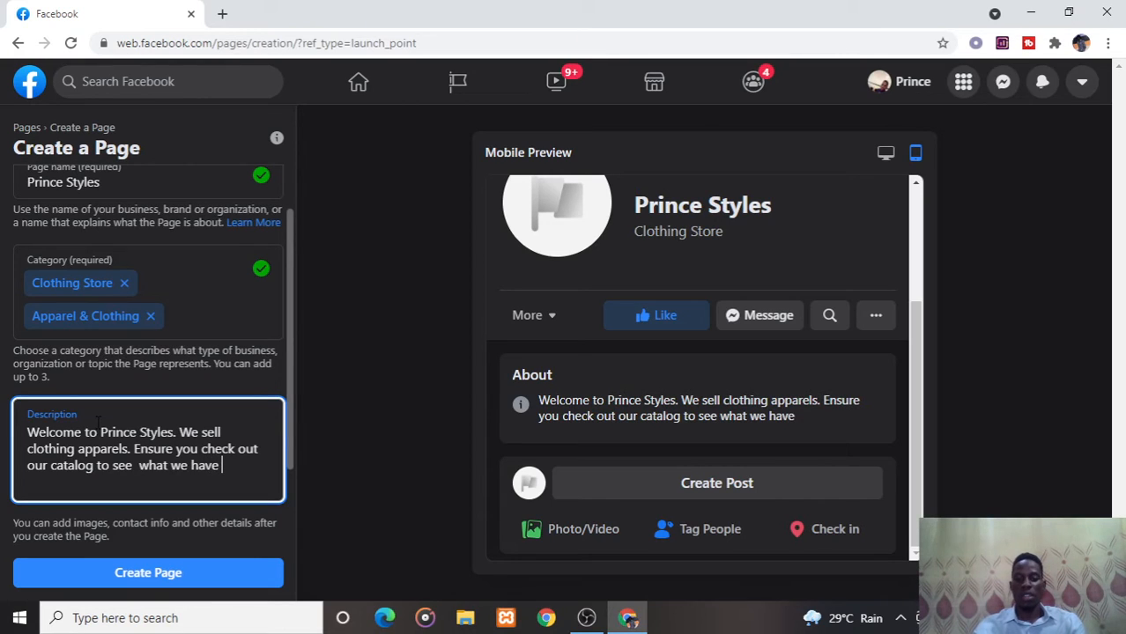
- Extend the catalog sentence in the Page description with "in stock for you"
{"action": "type", "text": "ion s"}
{"action": "key", "text": "BackSpace"}
{"action": "key", "text": "BackSpace"}
{"action": "key", "text": "BackSpace"}
{"action": "key", "text": "BackSpace"}
{"action": "type", "text": "n"}
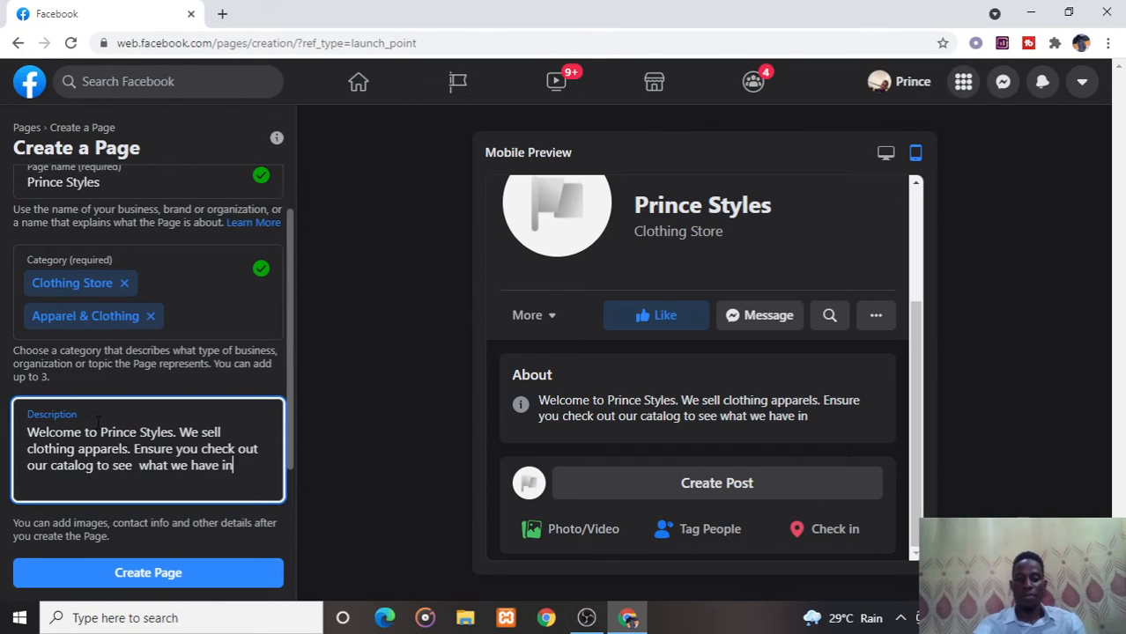
{"action": "type", "text": " stock"}
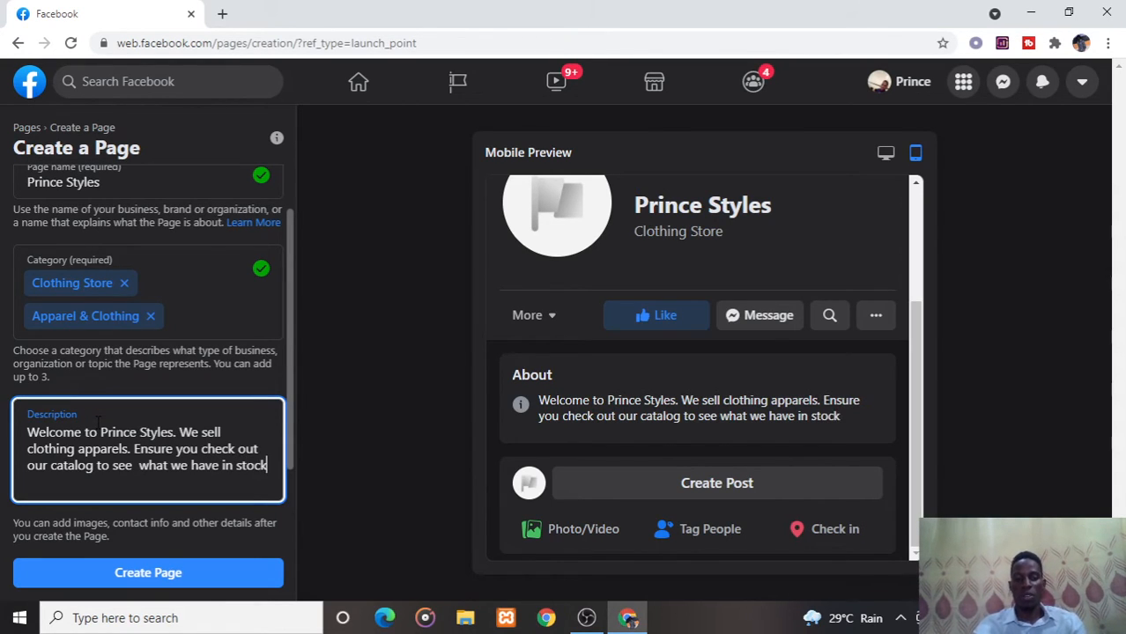
{"action": "type", "text": " f"}
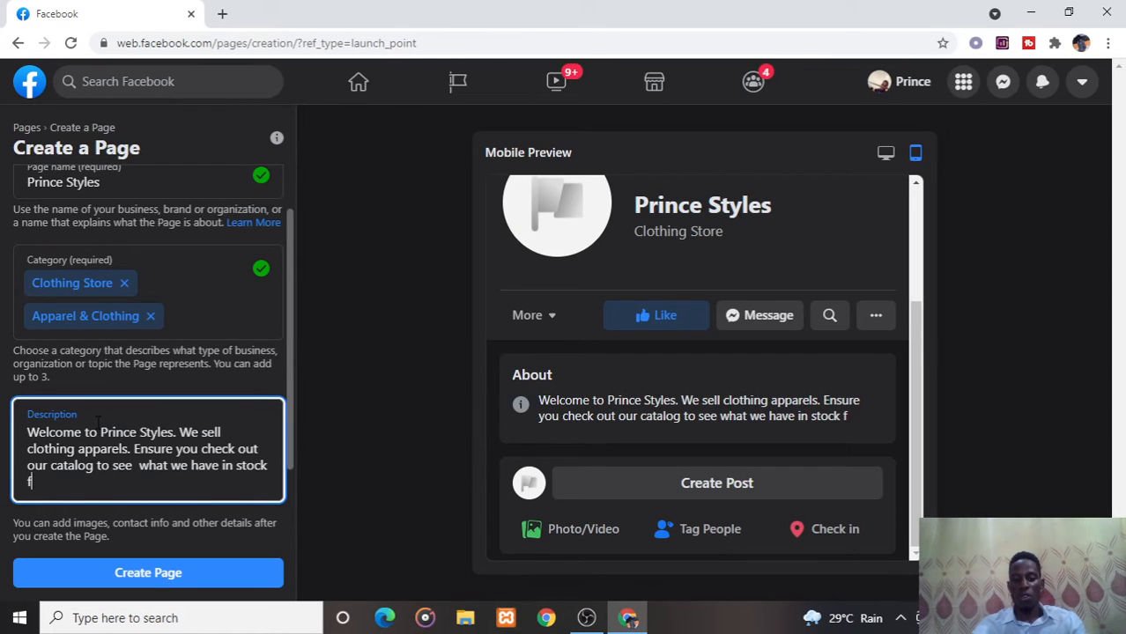
{"action": "type", "text": "or you"}
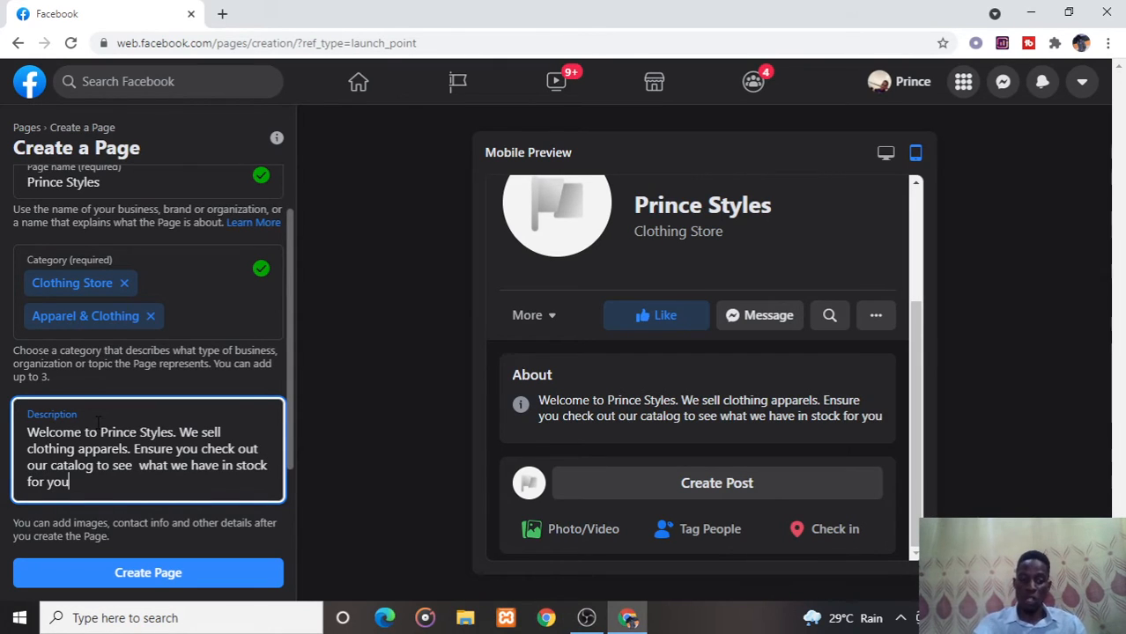
- Finish the Page description with a period and create the Page
{"action": "type", "text": "<>>>"}
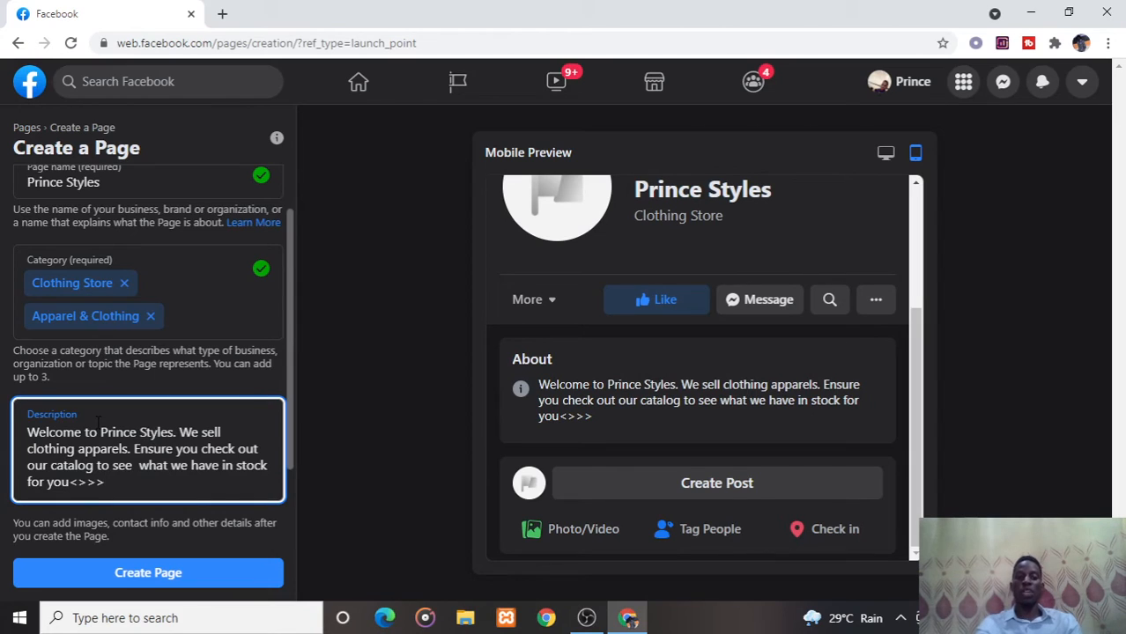
{"action": "key", "text": "BackSpace"}
{"action": "key", "text": "BackSpace"}
{"action": "key", "text": "BackSpace"}
{"action": "key", "text": "BackSpace"}
{"action": "type", "text": "."}
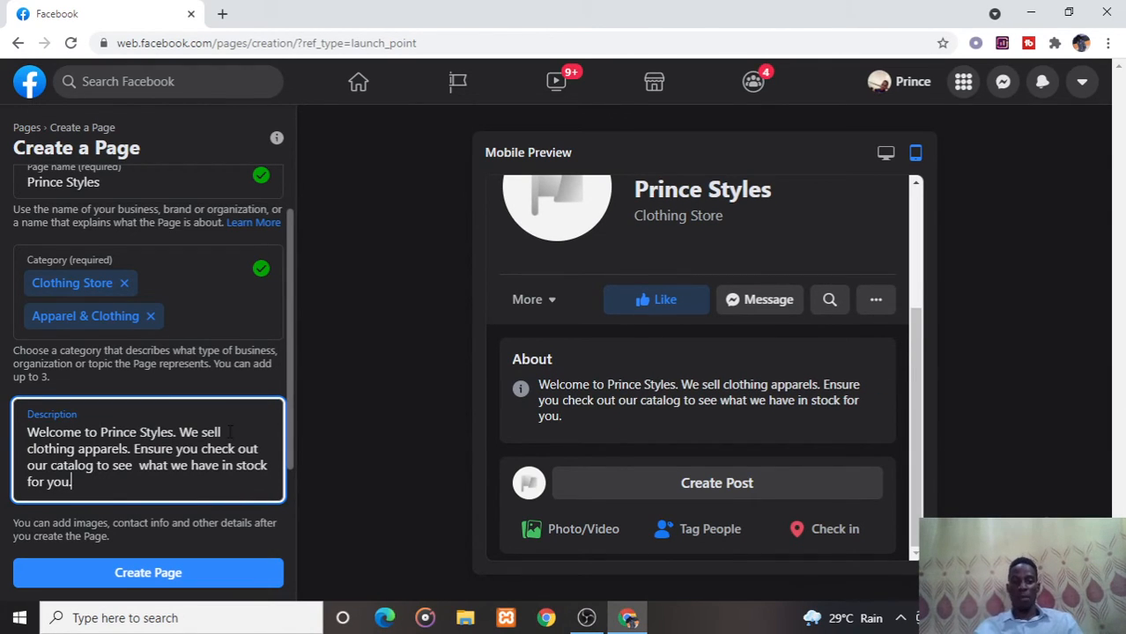
{"action": "left_click_drag", "start_coordinate": [289, 423], "coordinate": [272, 534]}
{"action": "left_click", "coordinate": [234, 574]}
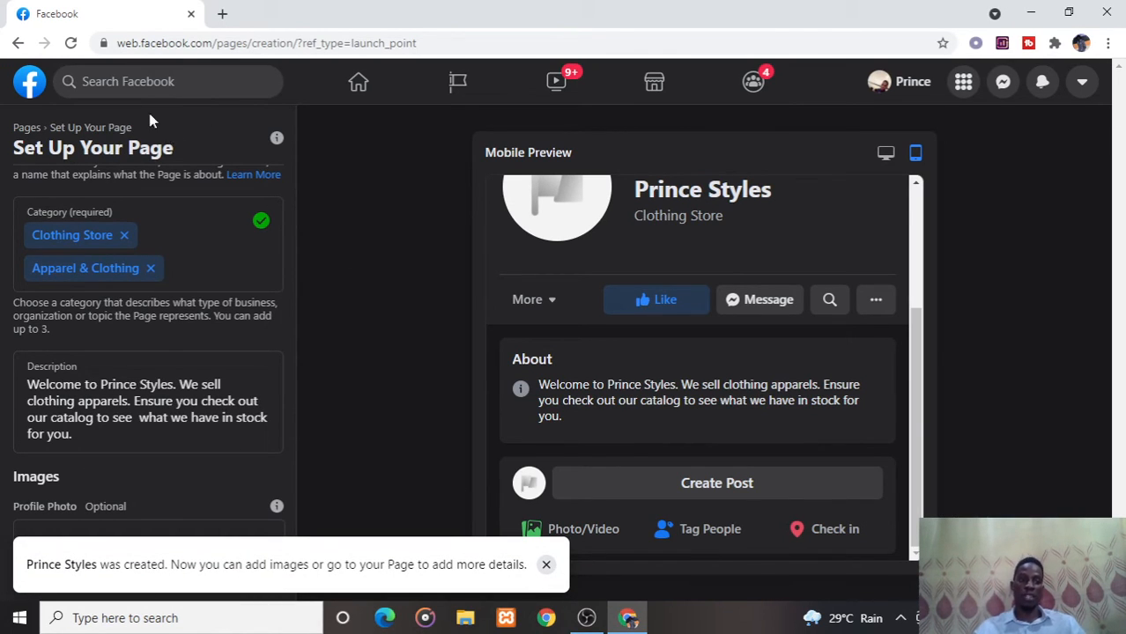
- Refresh the list of managed Pages, open the Prince Styles Page and dismiss its loading dialog
{"action": "left_click", "coordinate": [459, 81]}
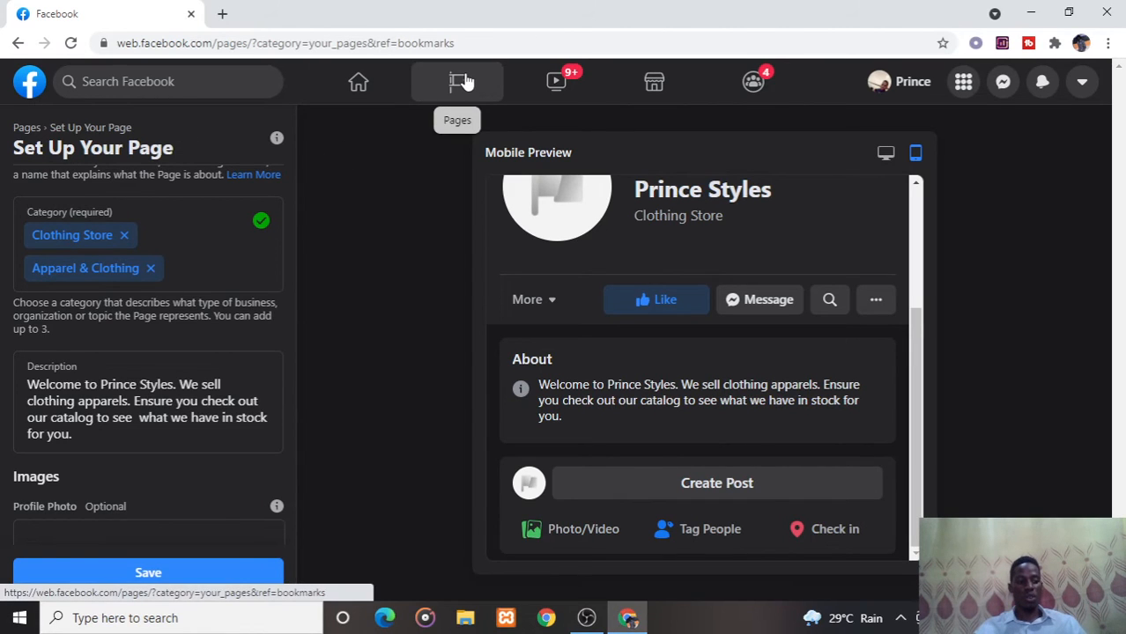
{"action": "scroll", "coordinate": [480, 117], "scroll_direction": "down", "scroll_amount": 1}
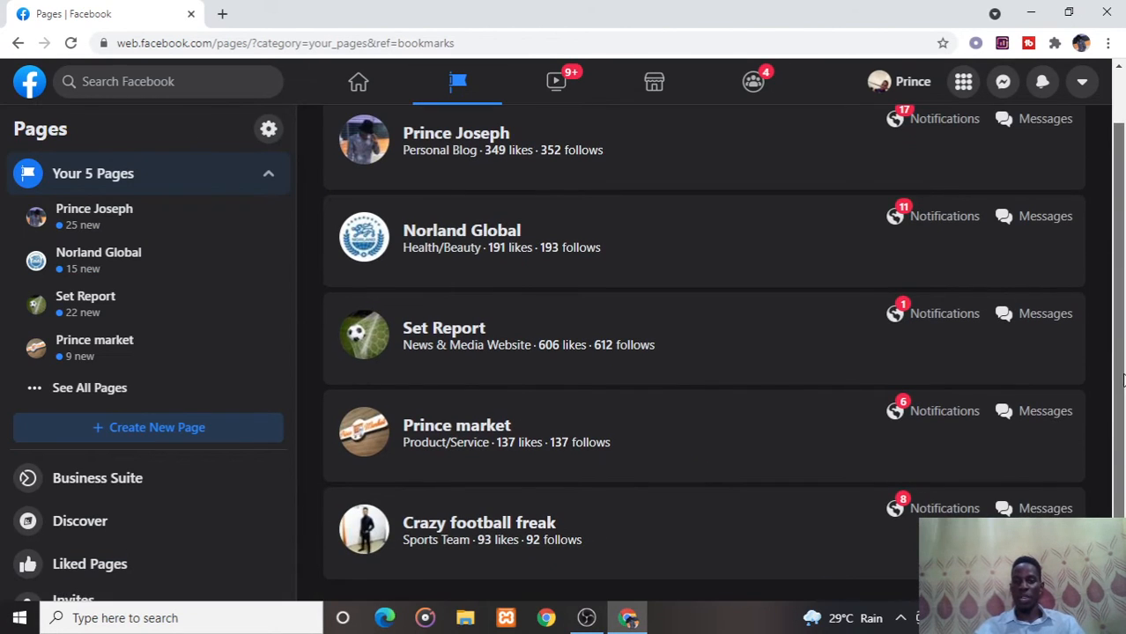
{"action": "left_click", "coordinate": [69, 44]}
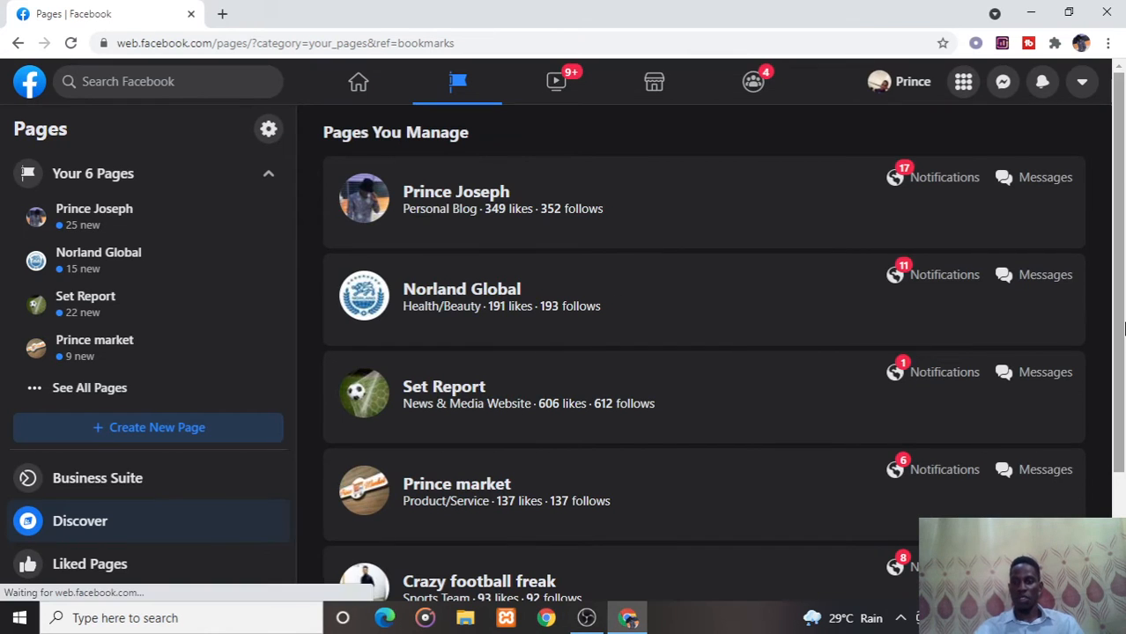
{"action": "left_click_drag", "start_coordinate": [1123, 328], "coordinate": [1124, 490]}
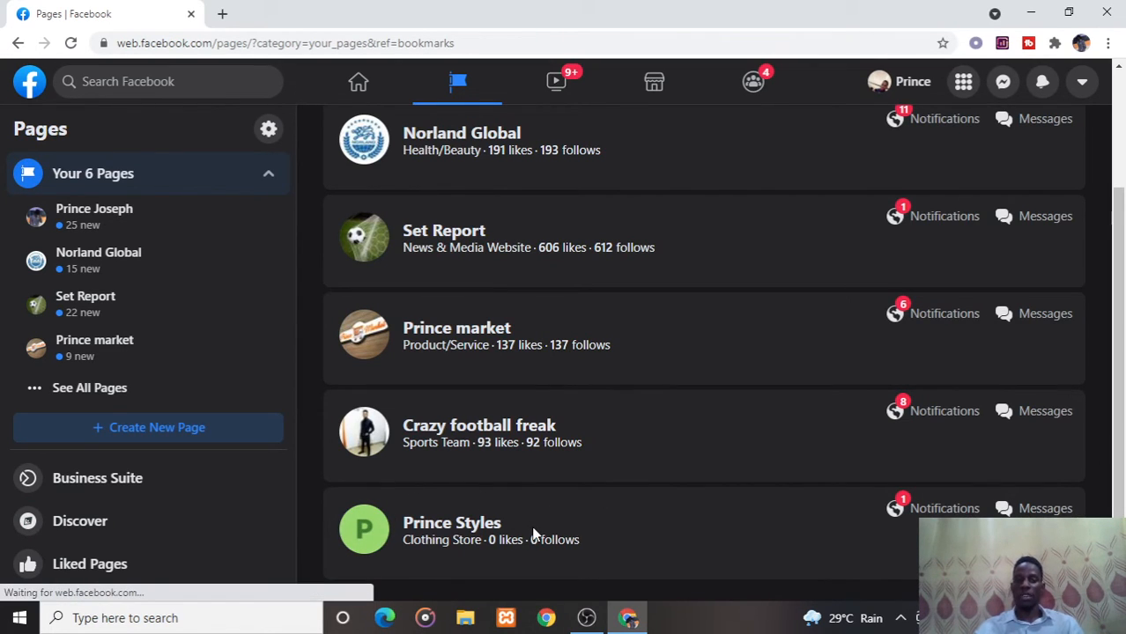
{"action": "left_click", "coordinate": [382, 527]}
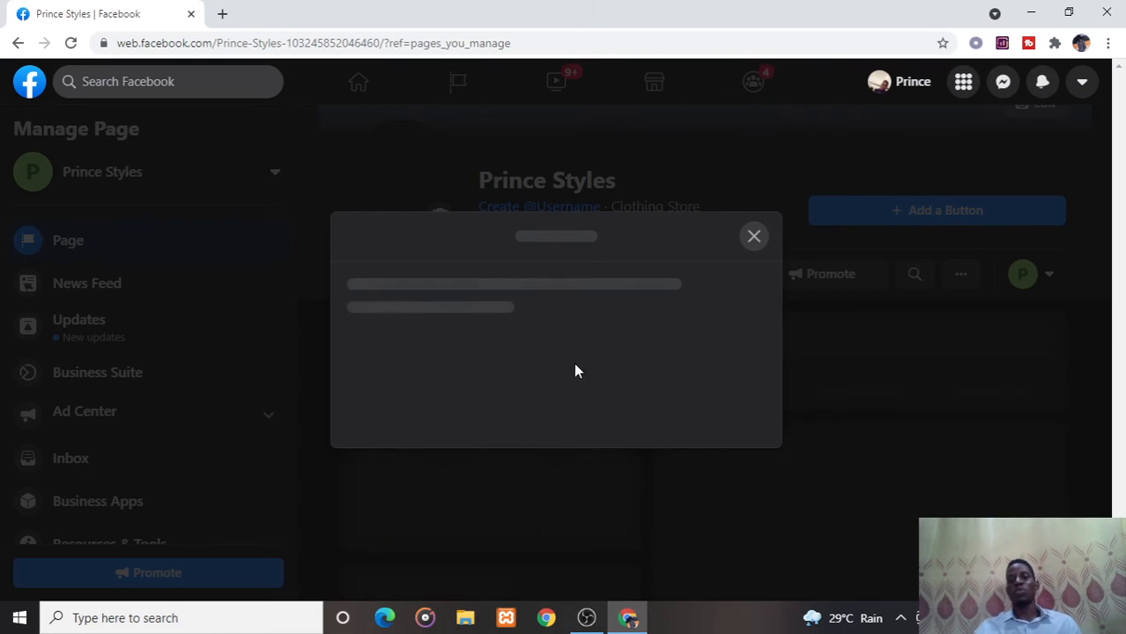
{"action": "left_click", "coordinate": [754, 237]}
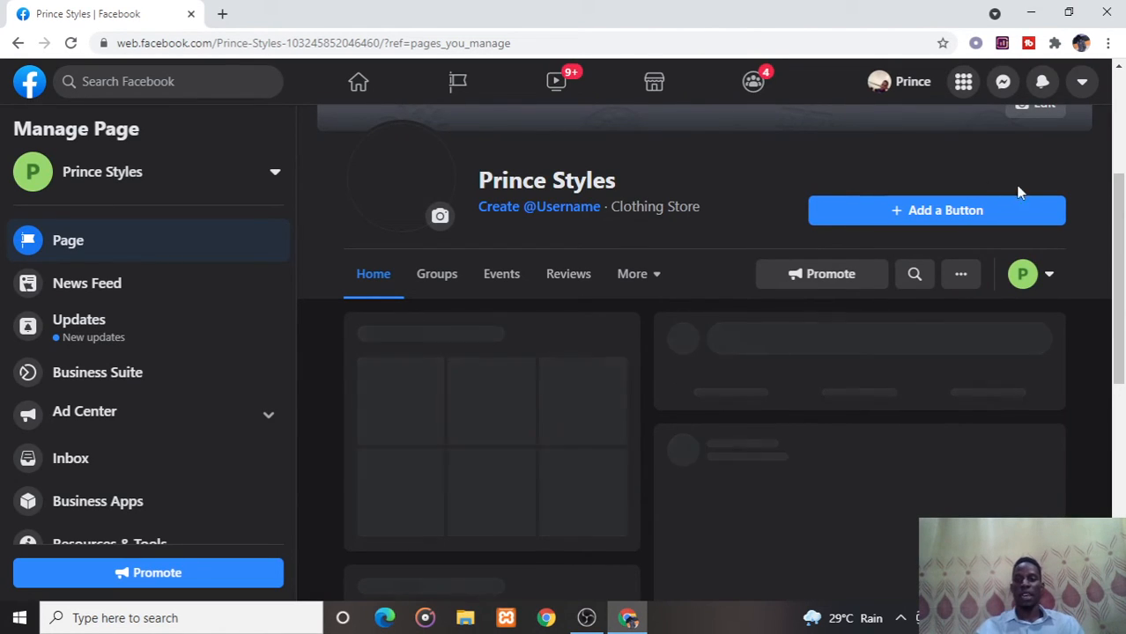
{"action": "left_click_drag", "start_coordinate": [1122, 235], "coordinate": [1104, 153]}
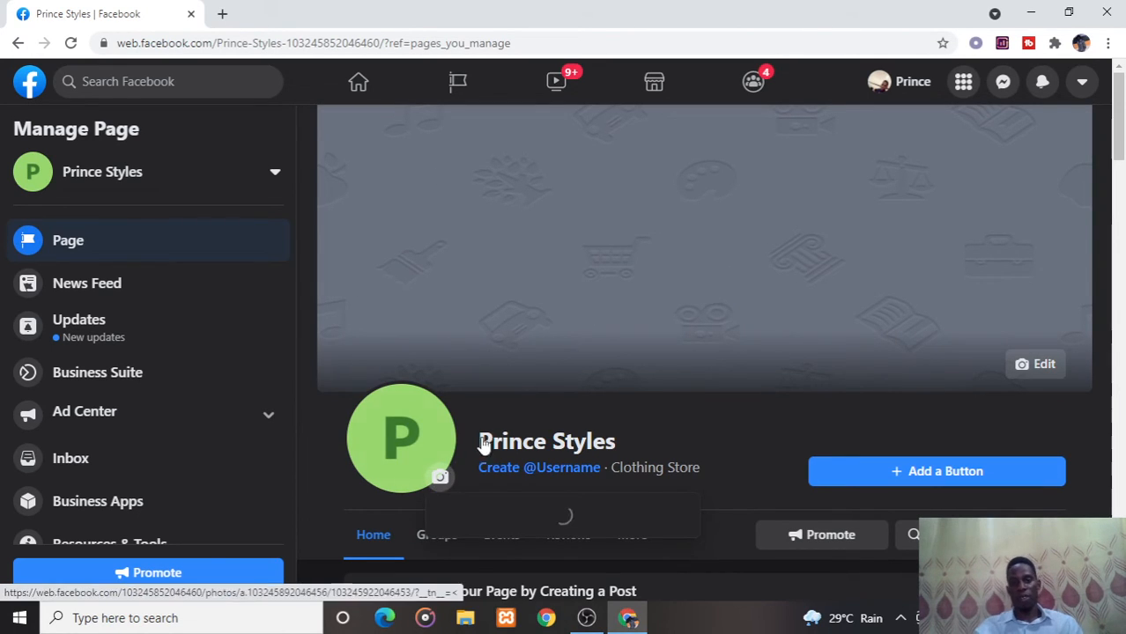
{"action": "left_click", "coordinate": [402, 394]}
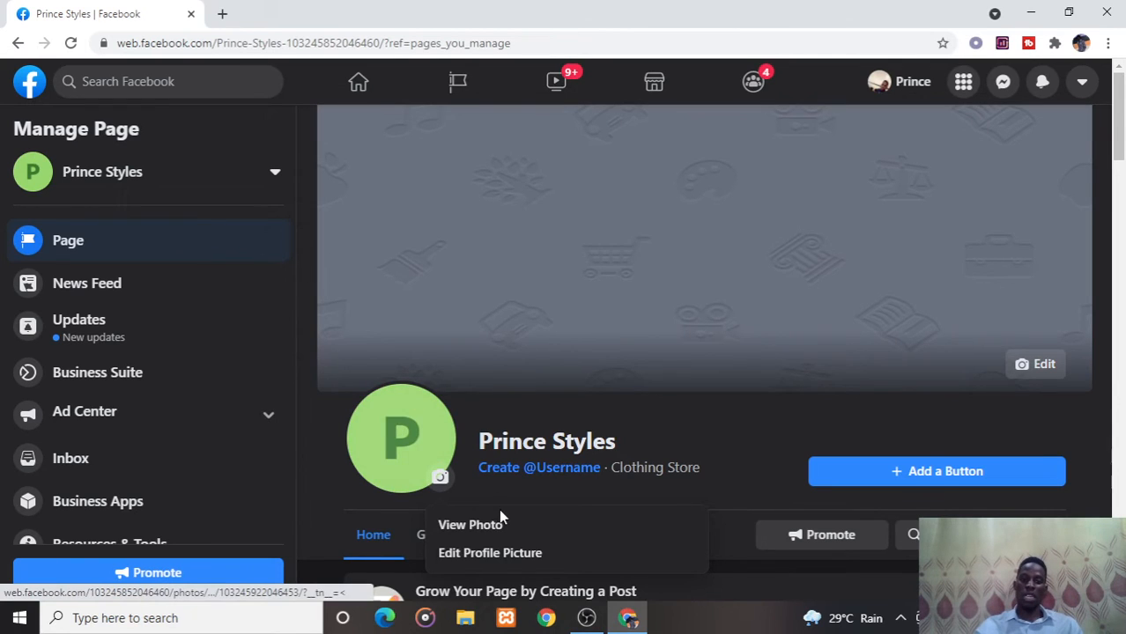
{"action": "left_click", "coordinate": [483, 553]}
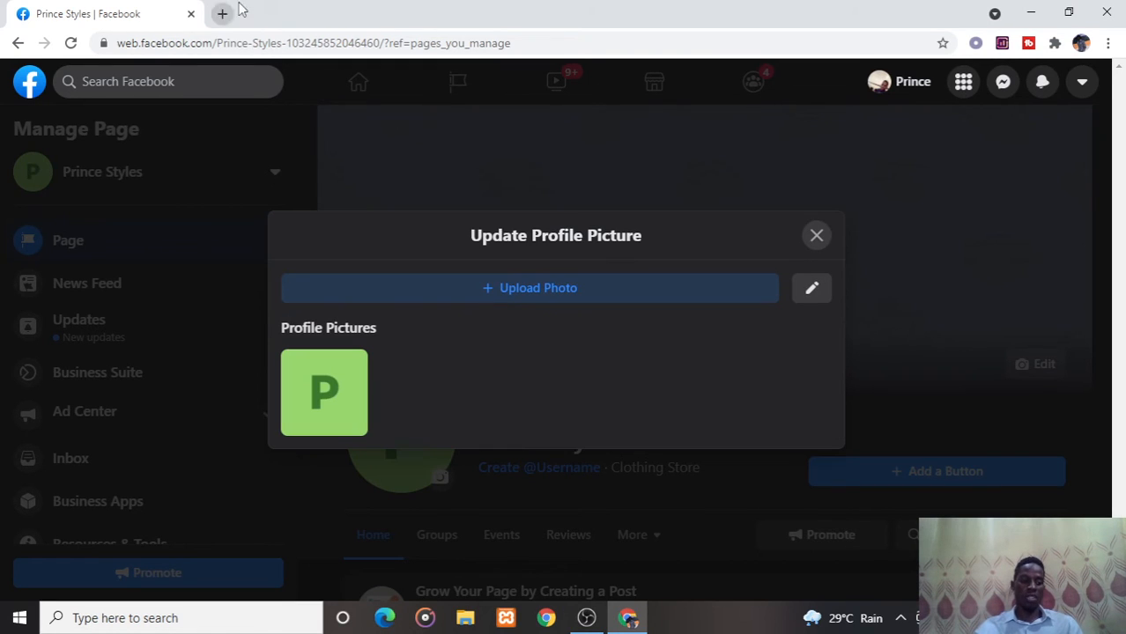
{"action": "left_click", "coordinate": [486, 294]}
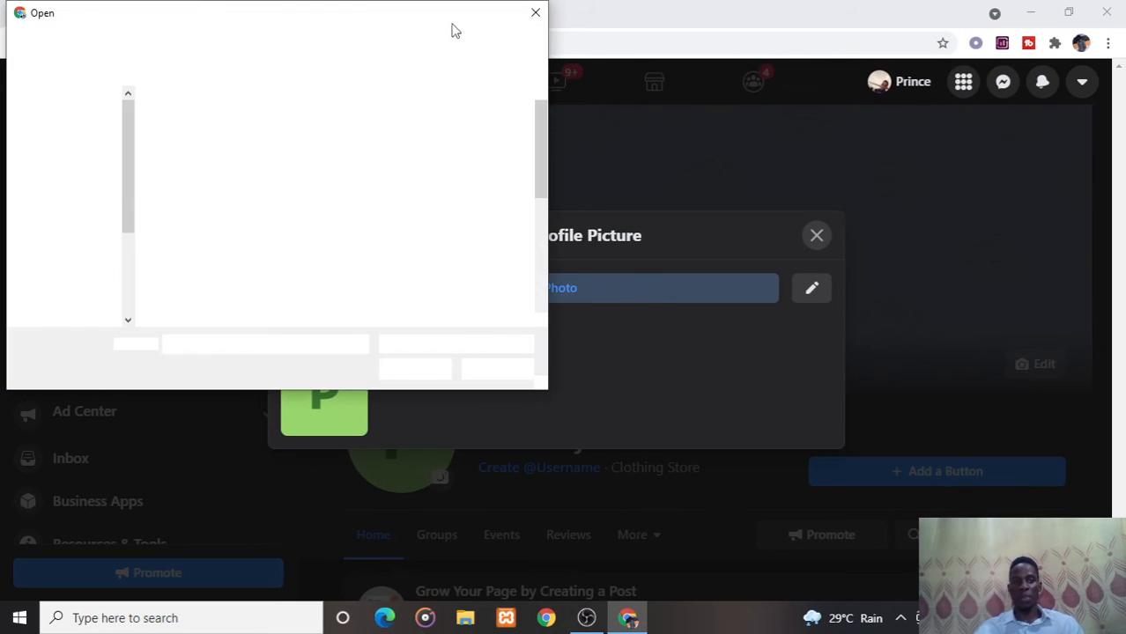
{"action": "scroll", "coordinate": [538, 207], "scroll_direction": "down", "scroll_amount": 3}
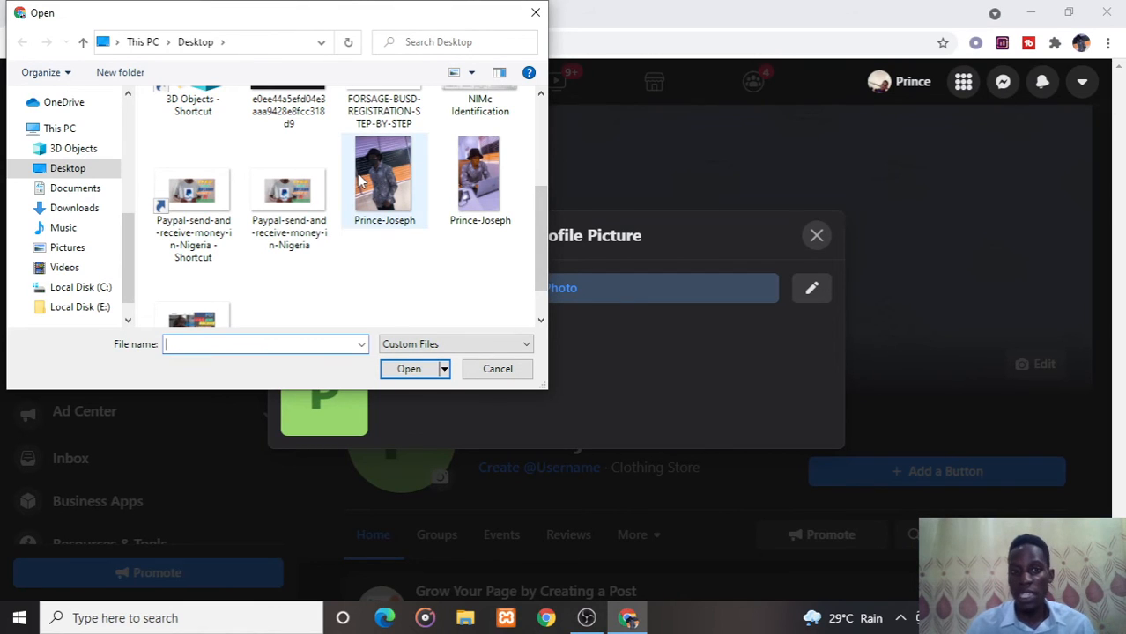
{"action": "left_click", "coordinate": [359, 180]}
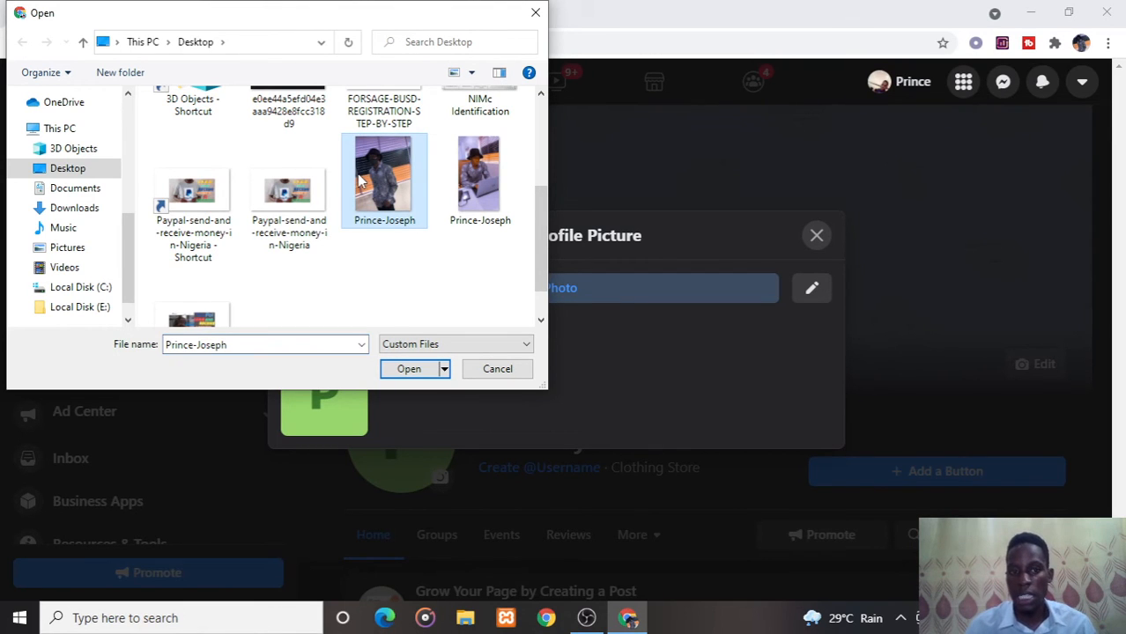
{"action": "left_click", "coordinate": [407, 371]}
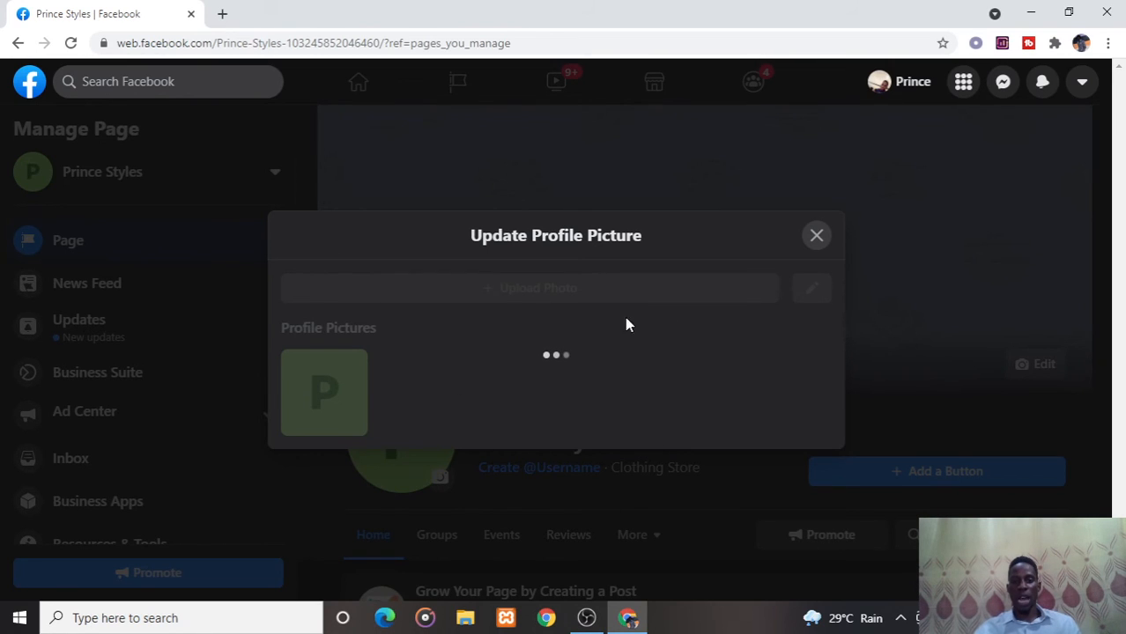
- Discard the pending profile picture upload and close the profile picture update
{"action": "left_click", "coordinate": [821, 236]}
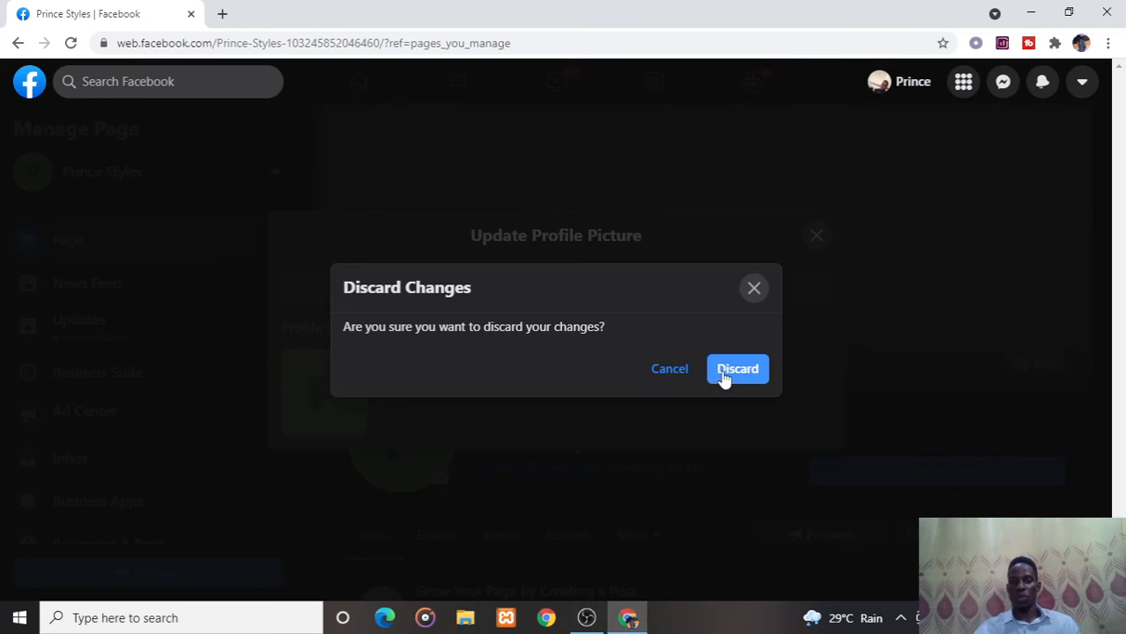
{"action": "left_click", "coordinate": [666, 373]}
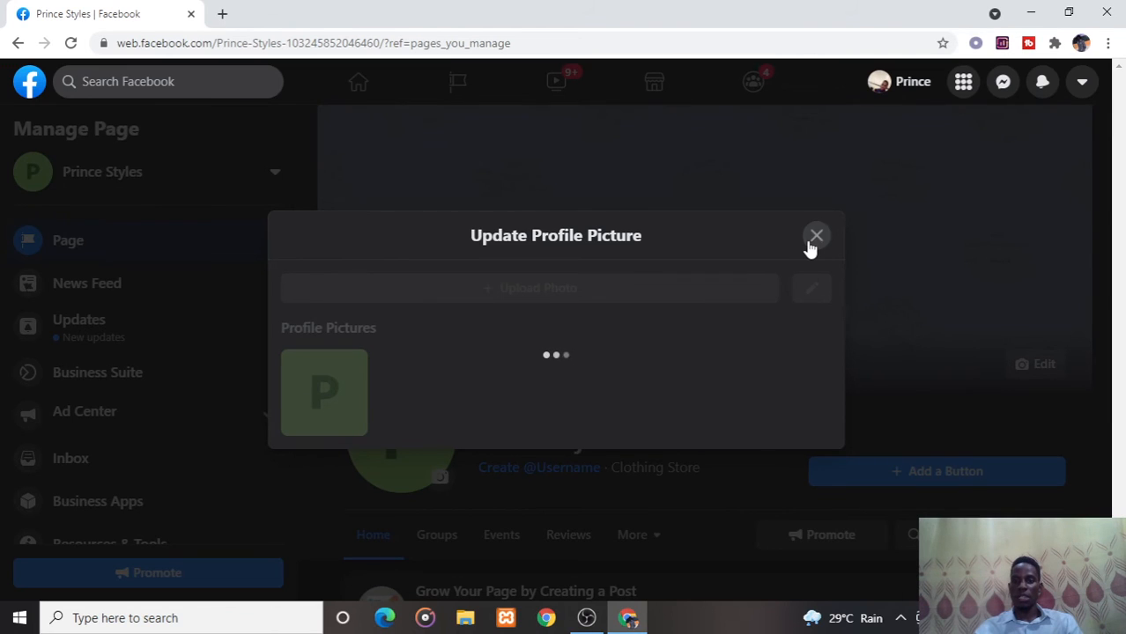
{"action": "left_click", "coordinate": [813, 243]}
{"action": "left_click", "coordinate": [731, 369]}
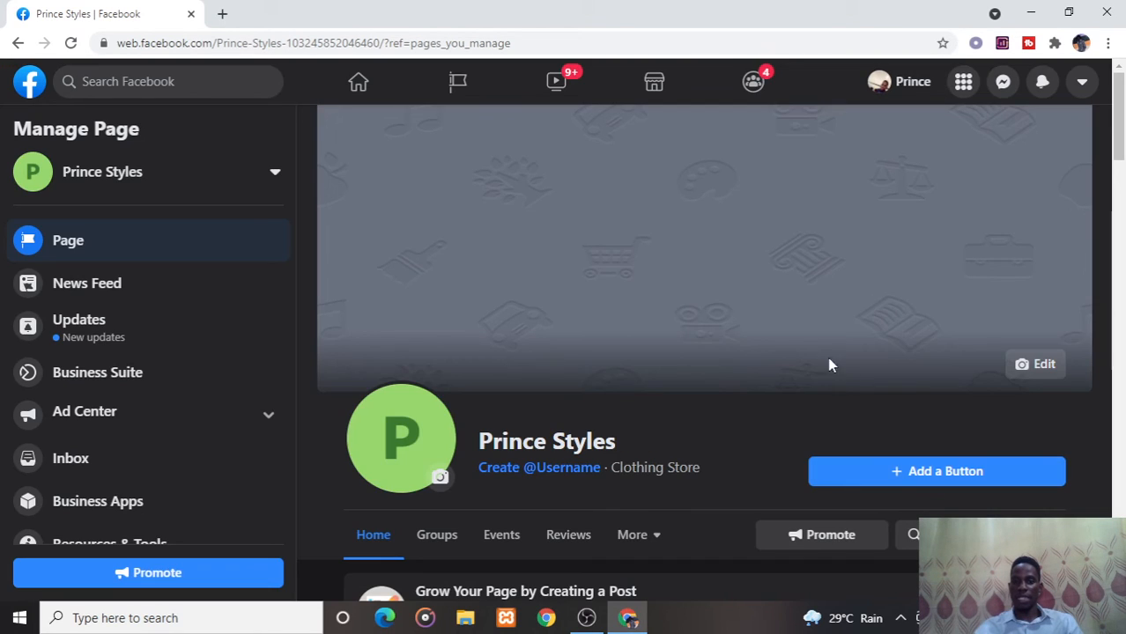
{"action": "left_click", "coordinate": [1024, 370]}
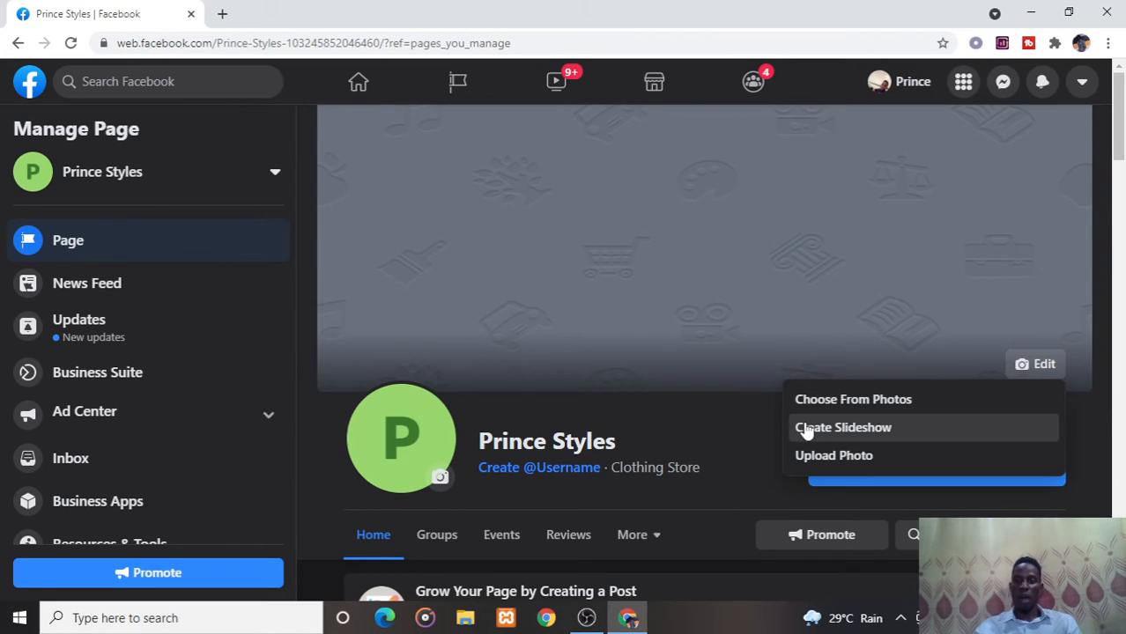
{"action": "left_click", "coordinate": [847, 399]}
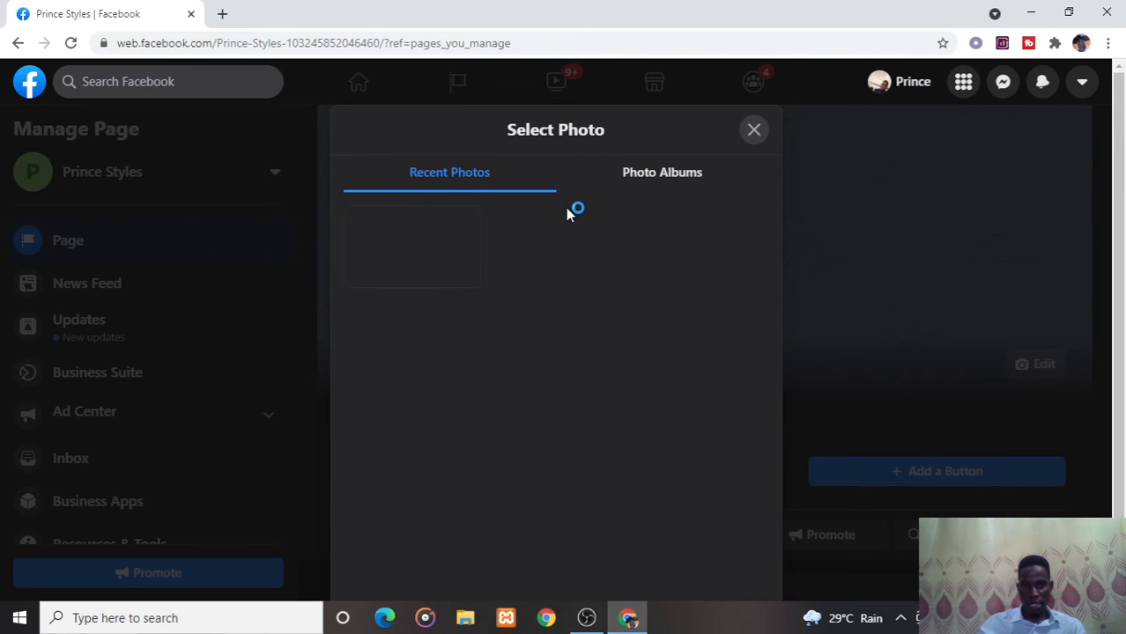
{"action": "left_click", "coordinate": [672, 176]}
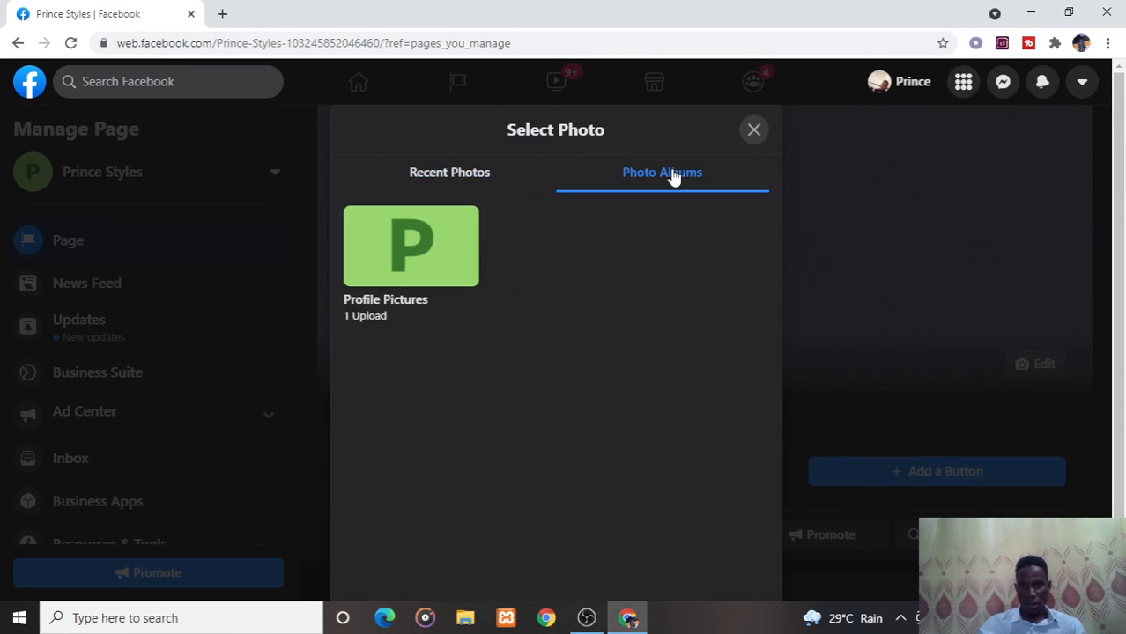
{"action": "left_click", "coordinate": [754, 129]}
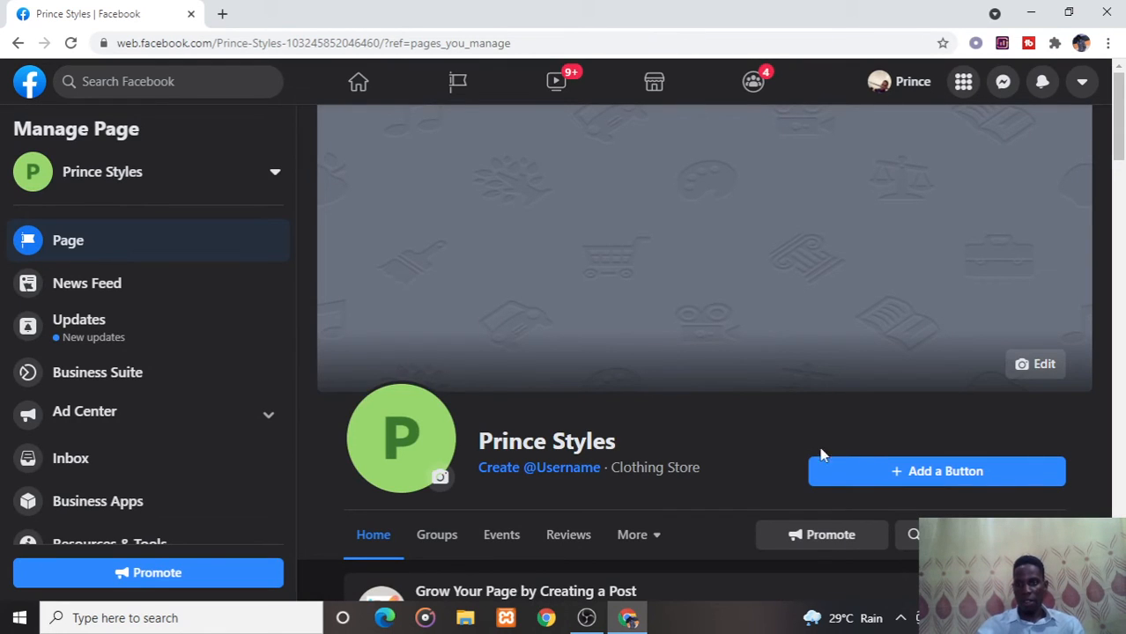
- Upload the standing portrait photo from the Desktop folder as the Page's cover photo
{"action": "left_click", "coordinate": [1020, 364]}
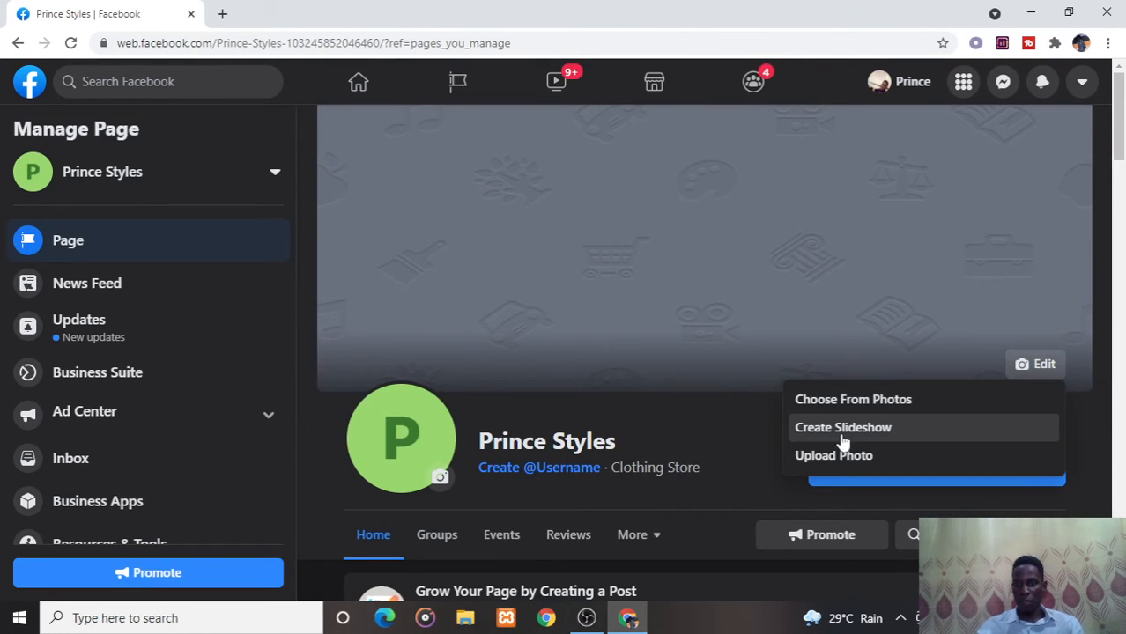
{"action": "left_click", "coordinate": [824, 456]}
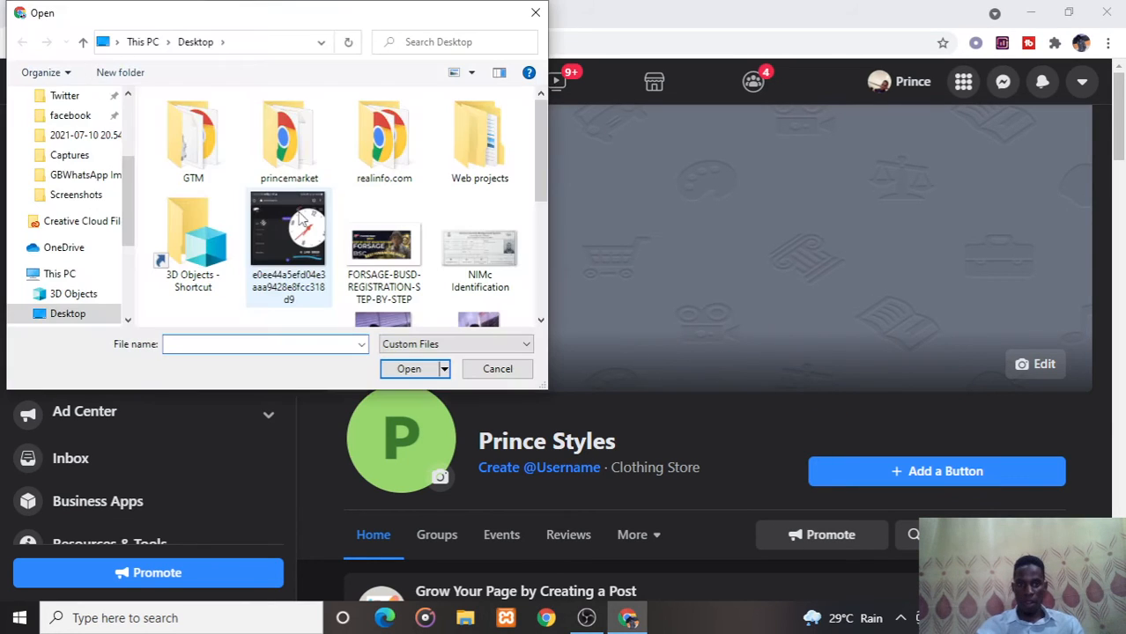
{"action": "left_click_drag", "start_coordinate": [541, 166], "coordinate": [541, 252]}
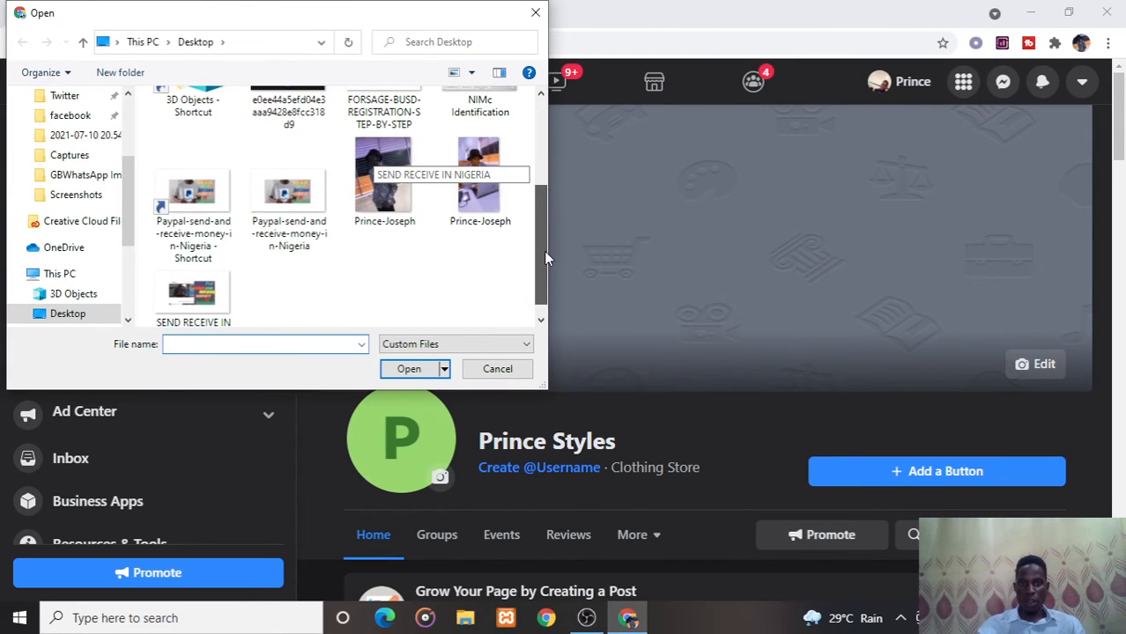
{"action": "left_click", "coordinate": [368, 183]}
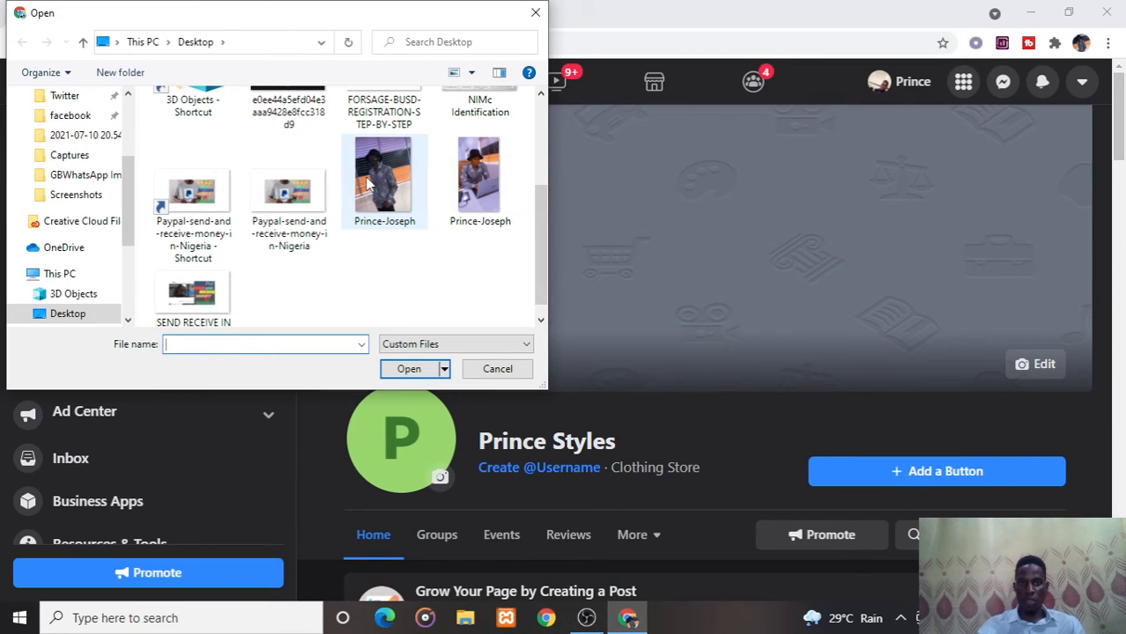
{"action": "left_click", "coordinate": [407, 368]}
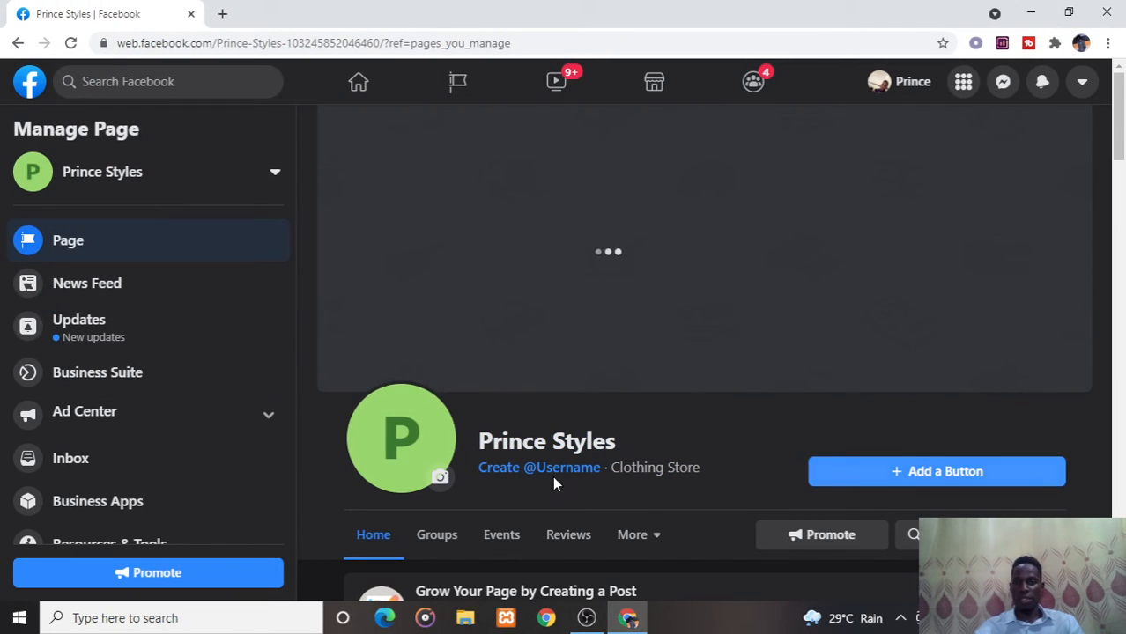
{"action": "left_click", "coordinate": [441, 478]}
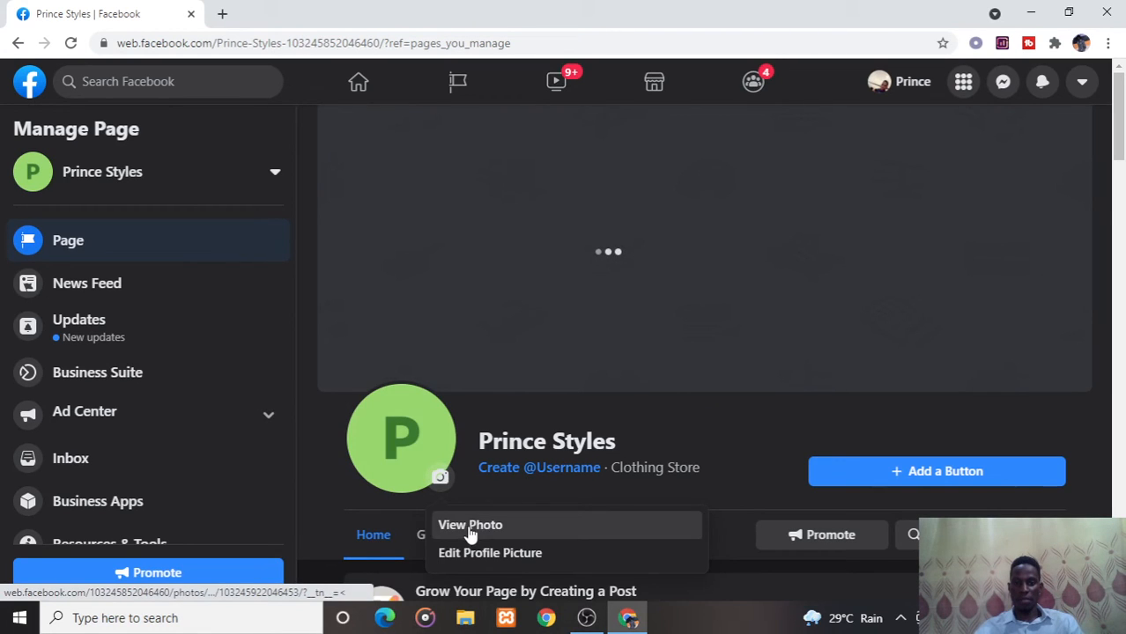
{"action": "left_click", "coordinate": [456, 558]}
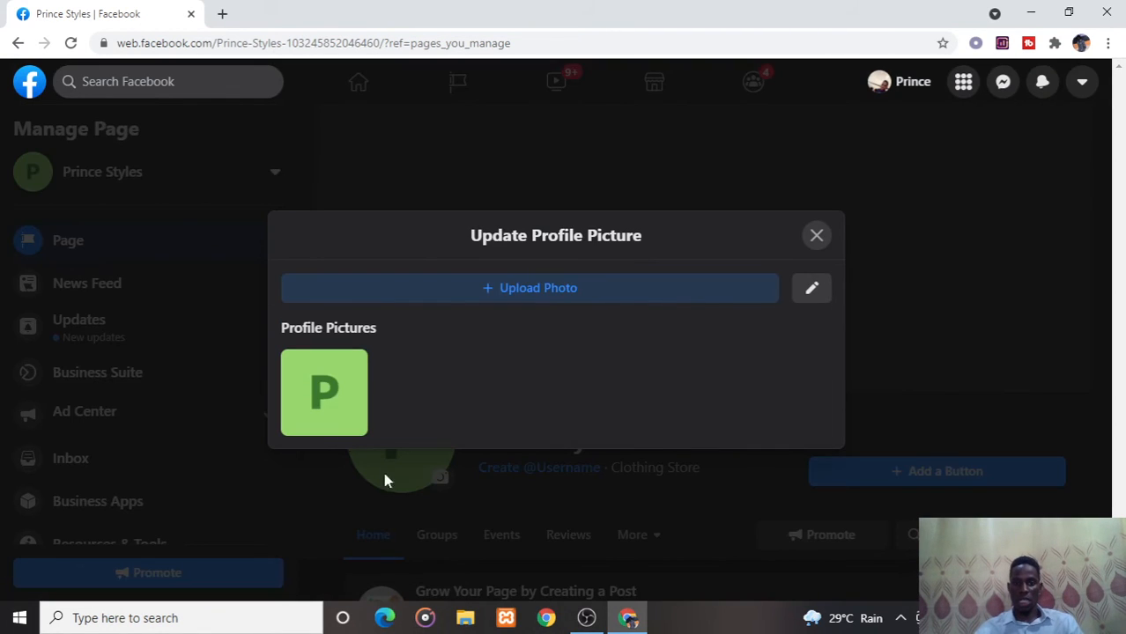
{"action": "left_click", "coordinate": [503, 290]}
{"action": "left_click", "coordinate": [502, 291]}
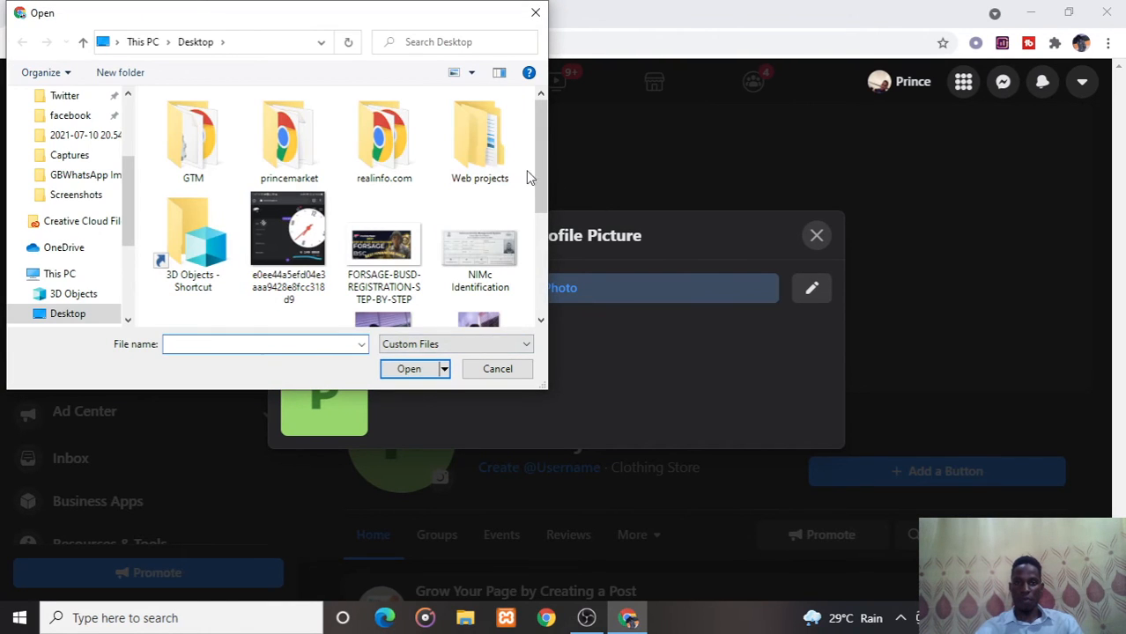
{"action": "scroll", "coordinate": [540, 172], "scroll_direction": "down", "scroll_amount": 3}
{"action": "double_click", "coordinate": [377, 172]}
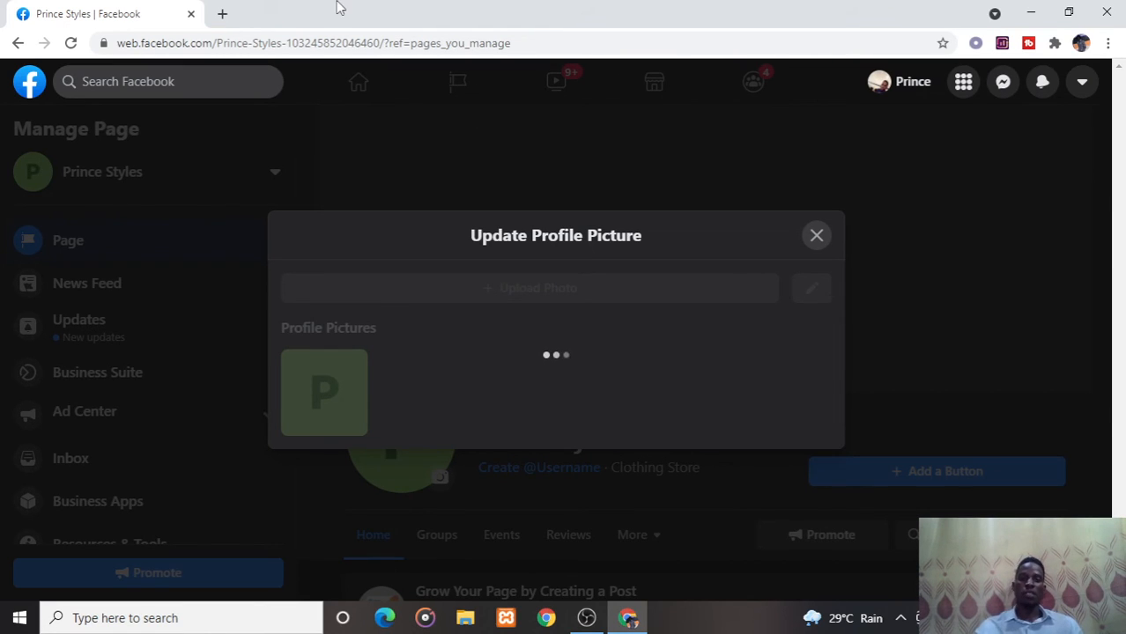
- Search Google for "business name generator" in a new browser tab
{"action": "left_click", "coordinate": [224, 15]}
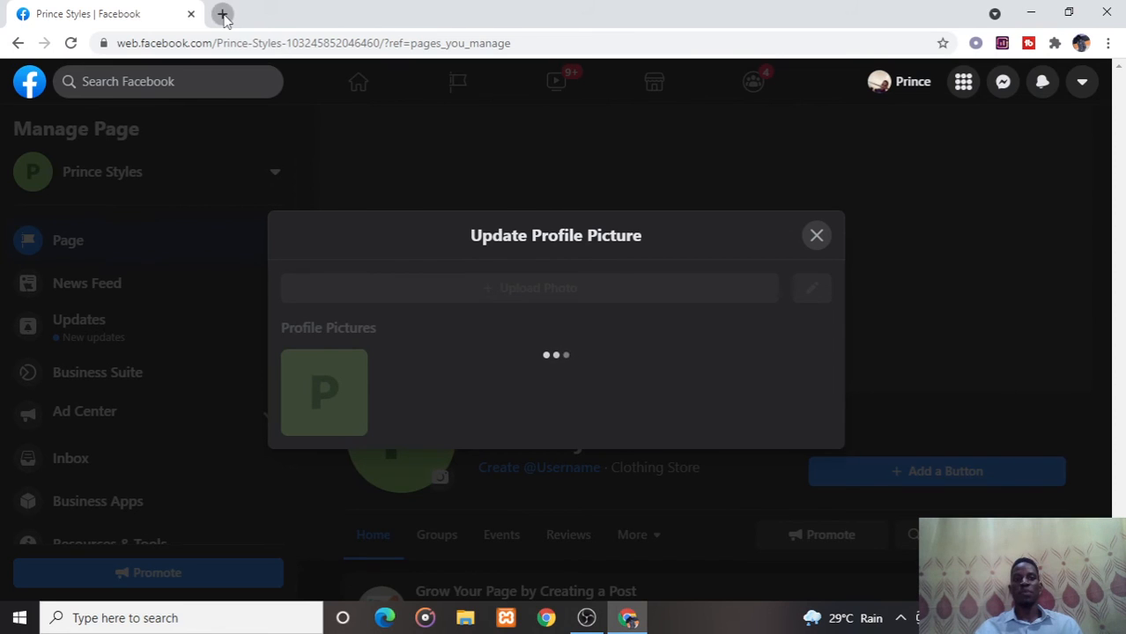
{"action": "type", "text": "b"}
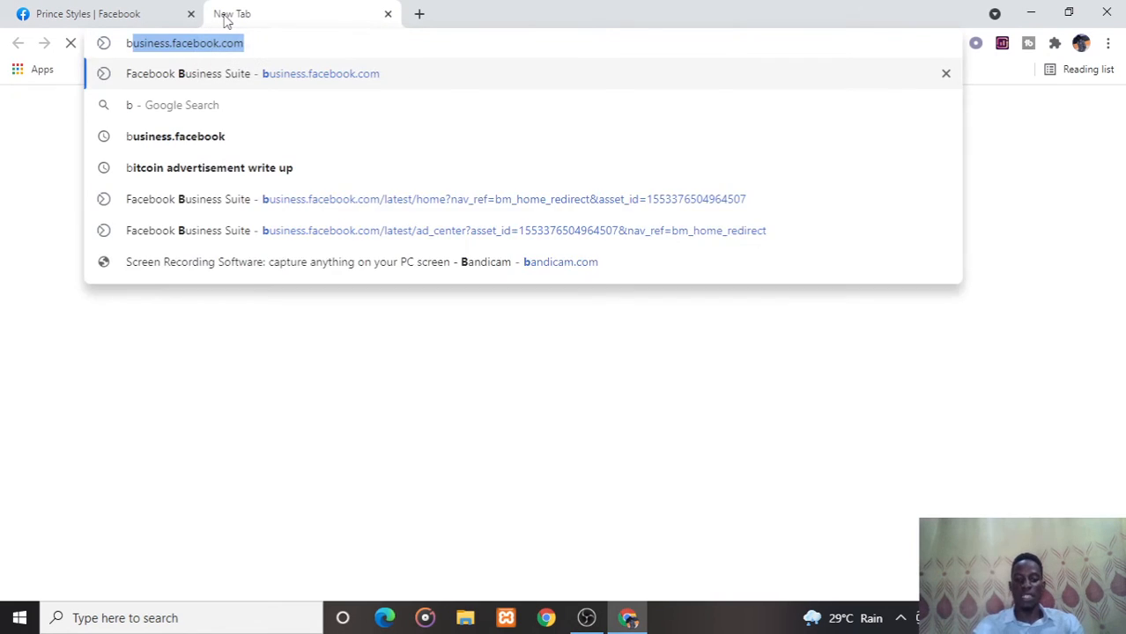
{"action": "type", "text": "usiness.face"}
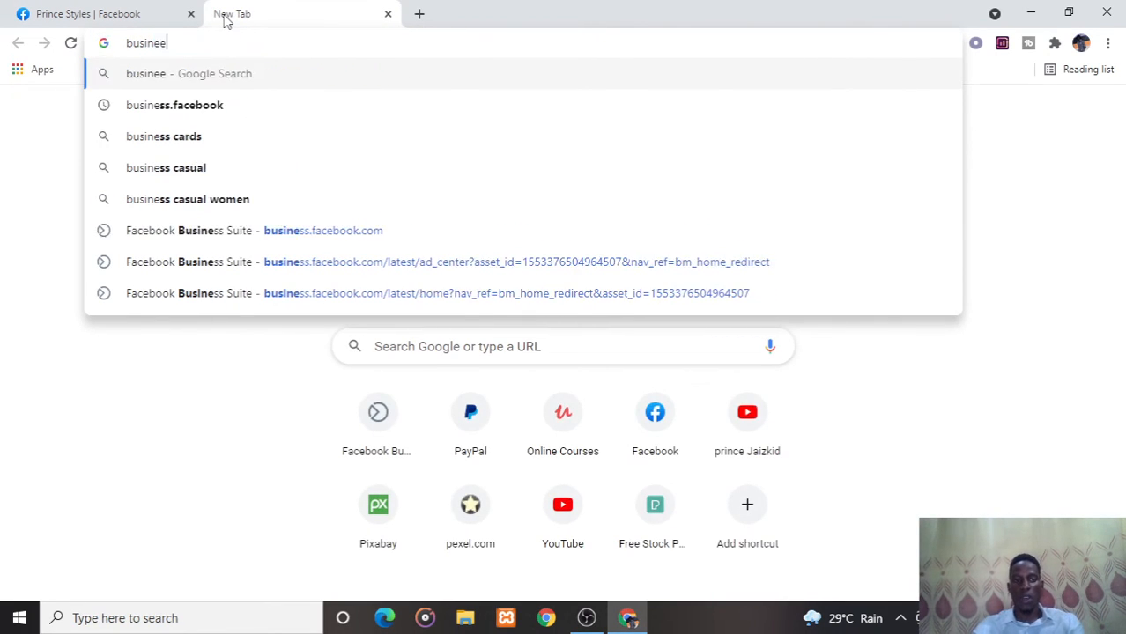
{"action": "key", "text": "BackSpace"}
{"action": "type", "text": "ss"}
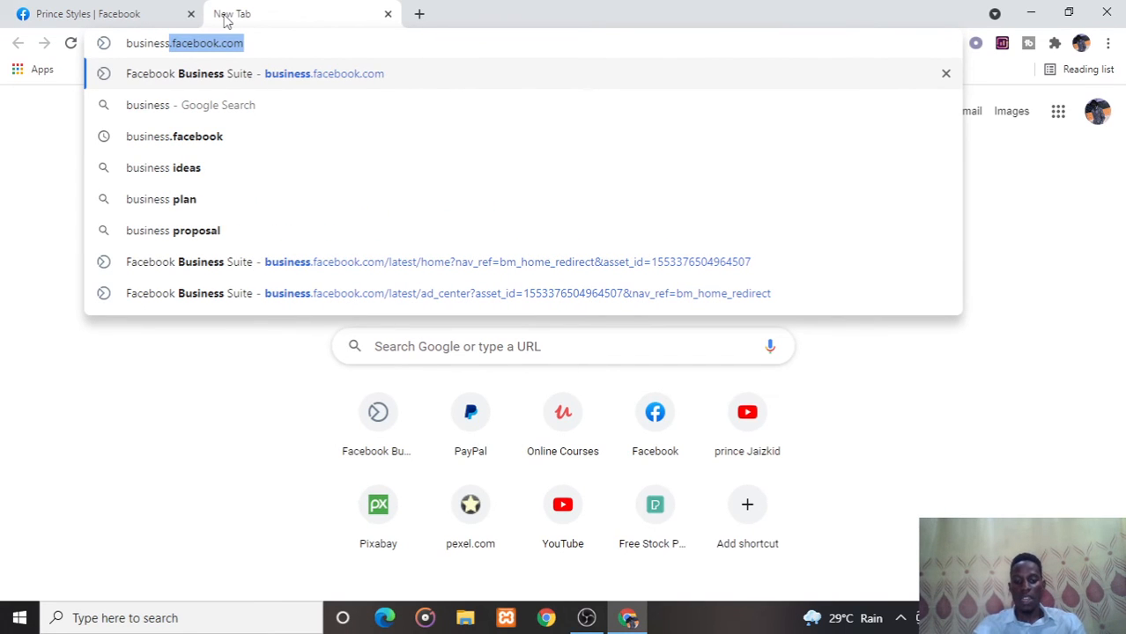
{"action": "type", "text": "n"}
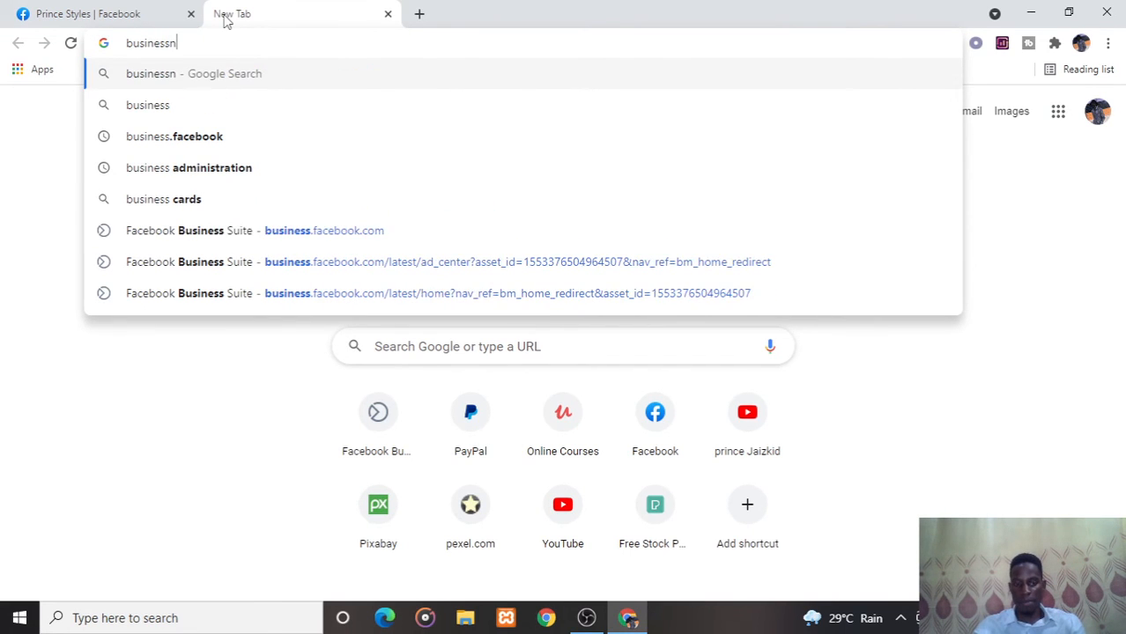
{"action": "type", "text": "ame"}
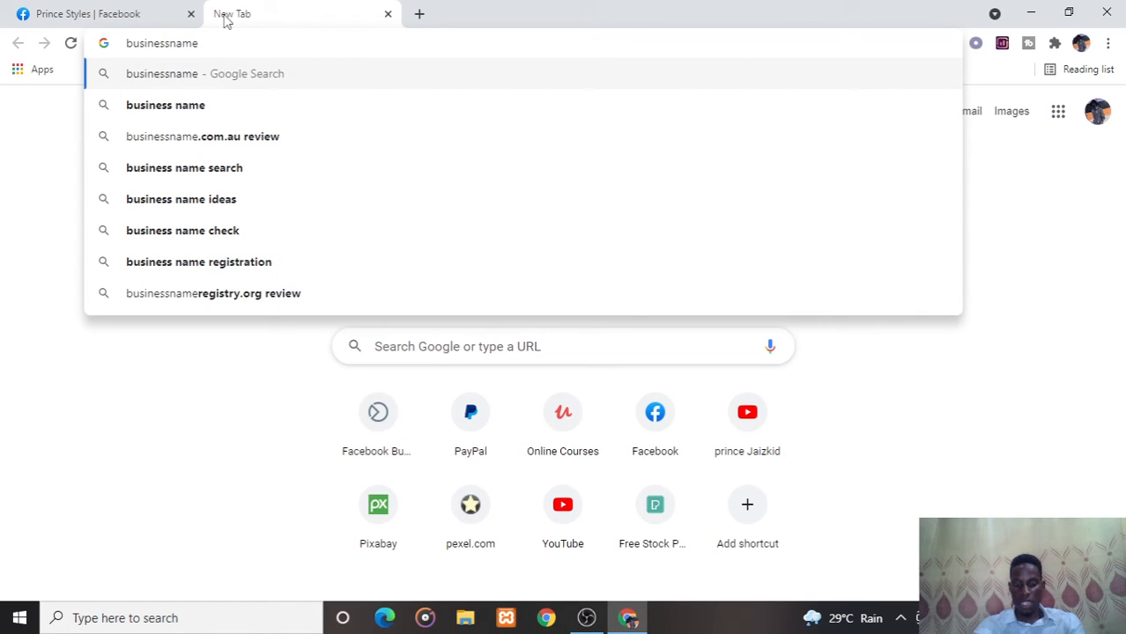
{"action": "type", "text": "g"}
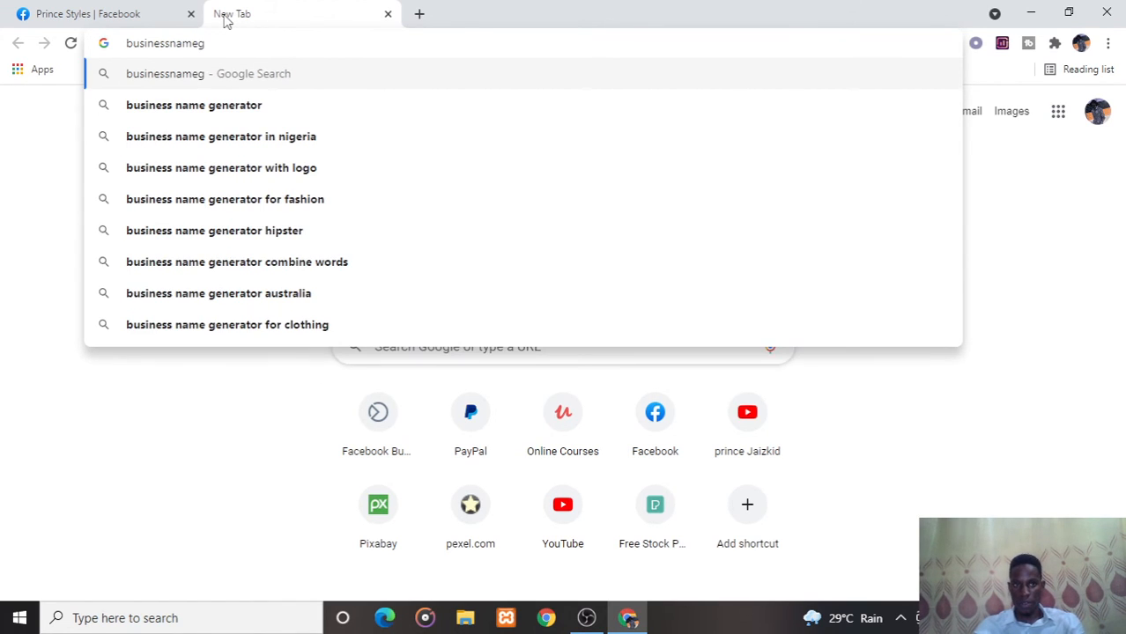
{"action": "key", "text": "Down"}
{"action": "key", "text": "Return"}
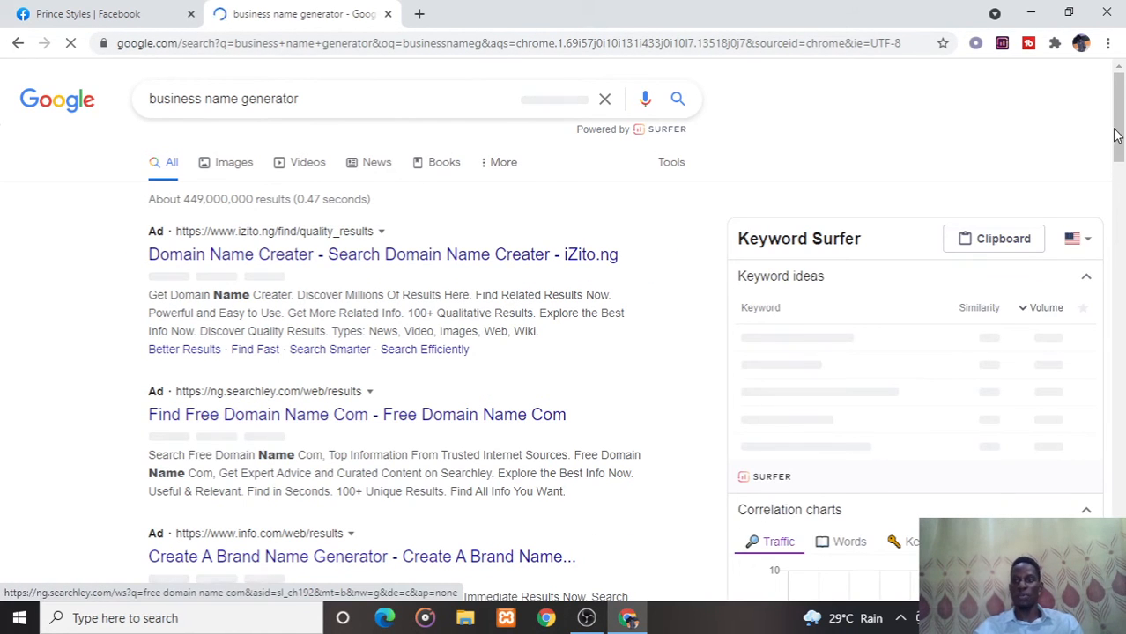
- Find the businessnamegenerator.com entry in the search results and follow its link
{"action": "scroll", "coordinate": [1121, 132], "scroll_direction": "down", "scroll_amount": 5}
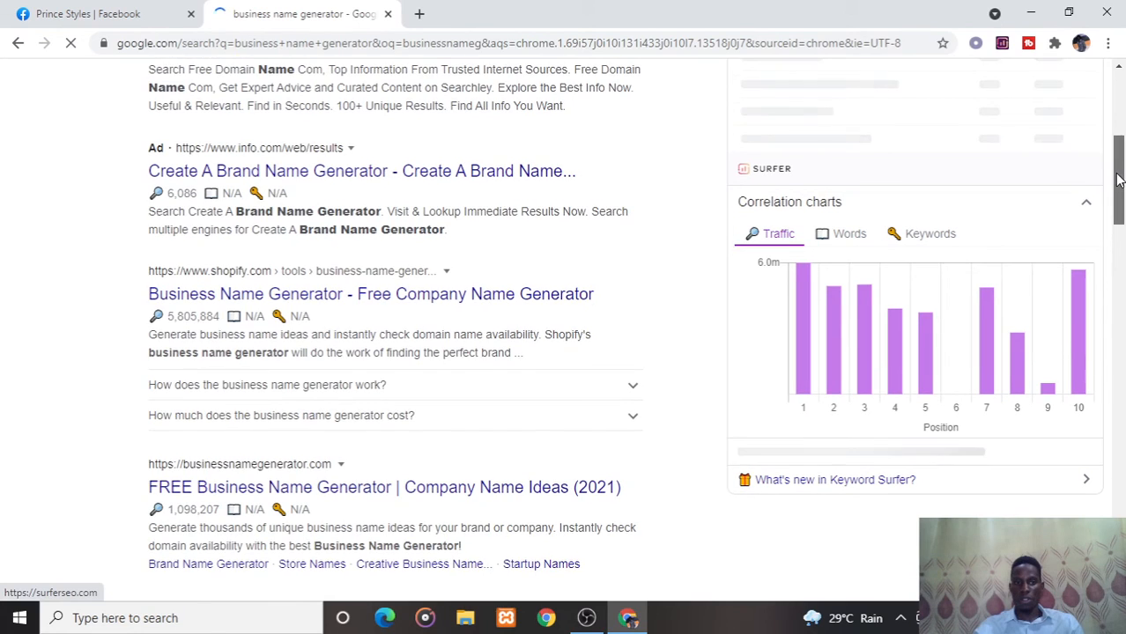
{"action": "scroll", "coordinate": [816, 256], "scroll_direction": "down", "scroll_amount": 1}
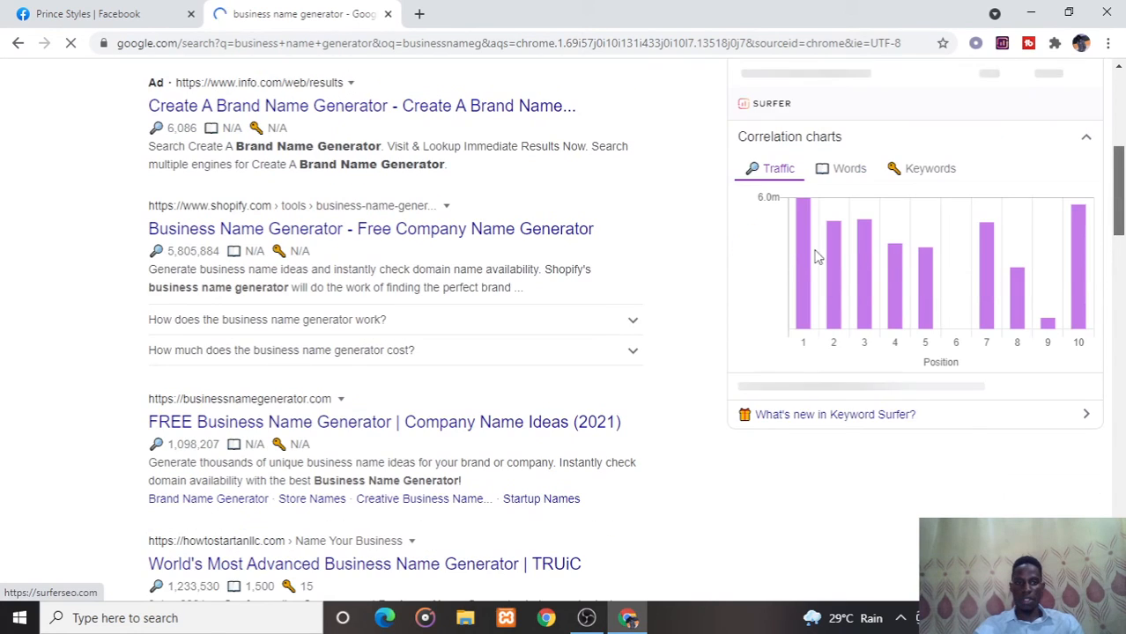
{"action": "left_click", "coordinate": [248, 423]}
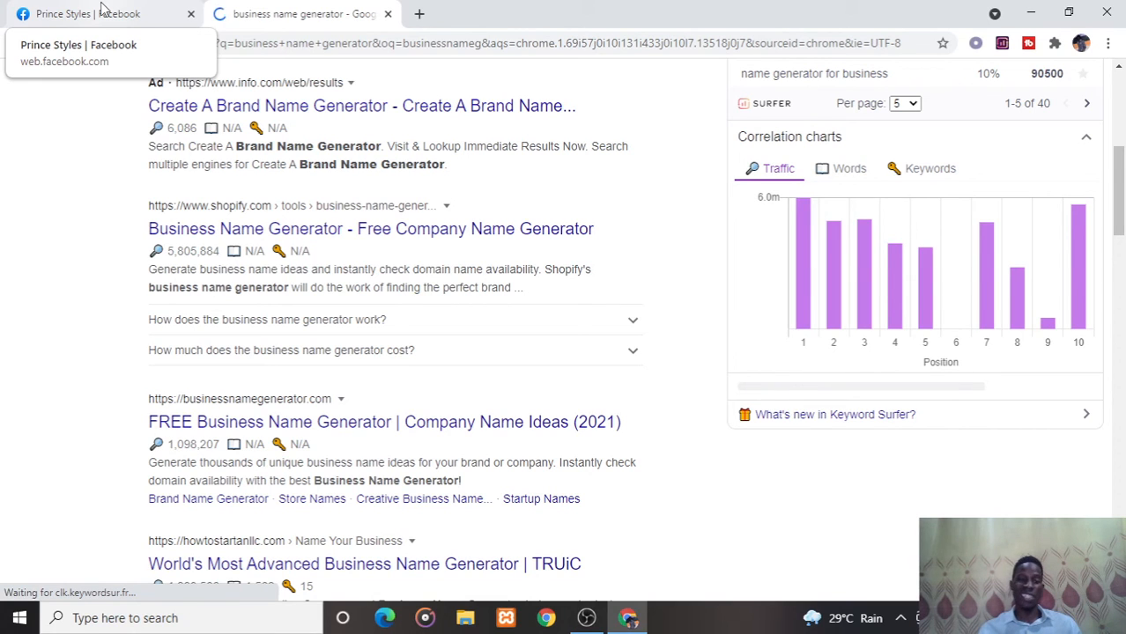
- Return to the Prince Styles Page, keep the pending profile picture changes and save the picture
{"action": "left_click", "coordinate": [101, 9]}
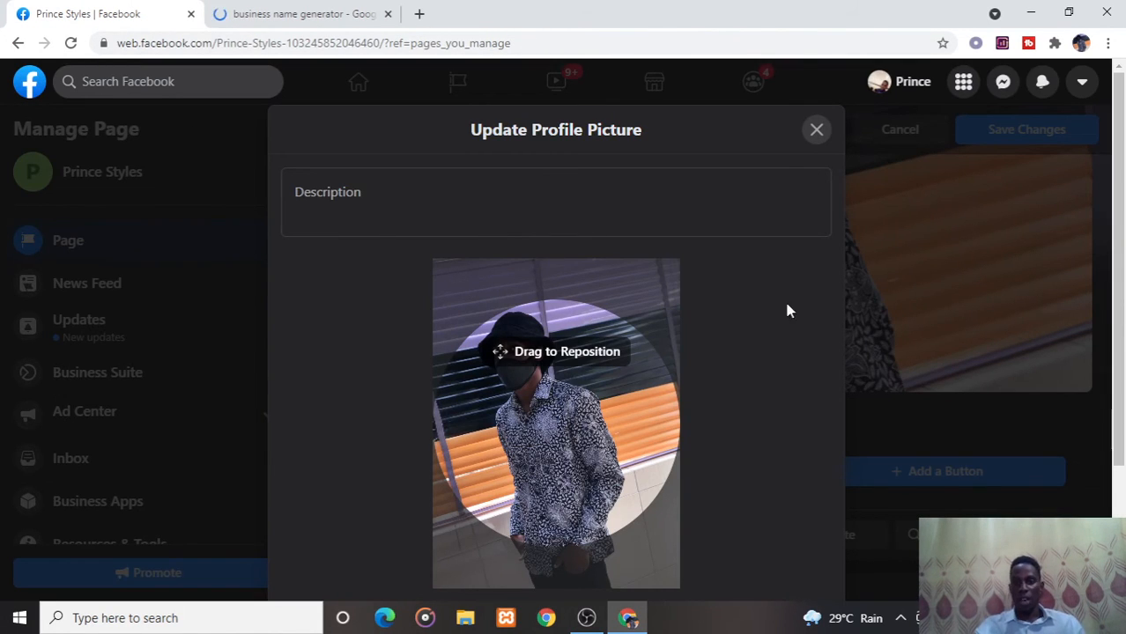
{"action": "scroll", "coordinate": [1119, 238], "scroll_direction": "down", "scroll_amount": 1}
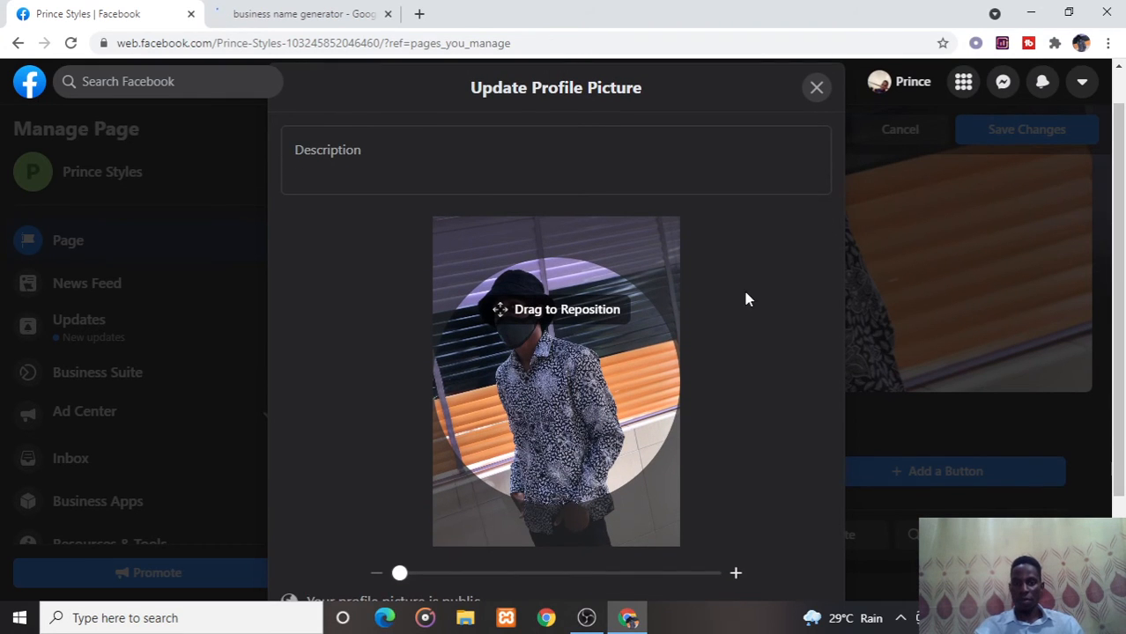
{"action": "left_click_drag", "start_coordinate": [1122, 261], "coordinate": [1101, 370]}
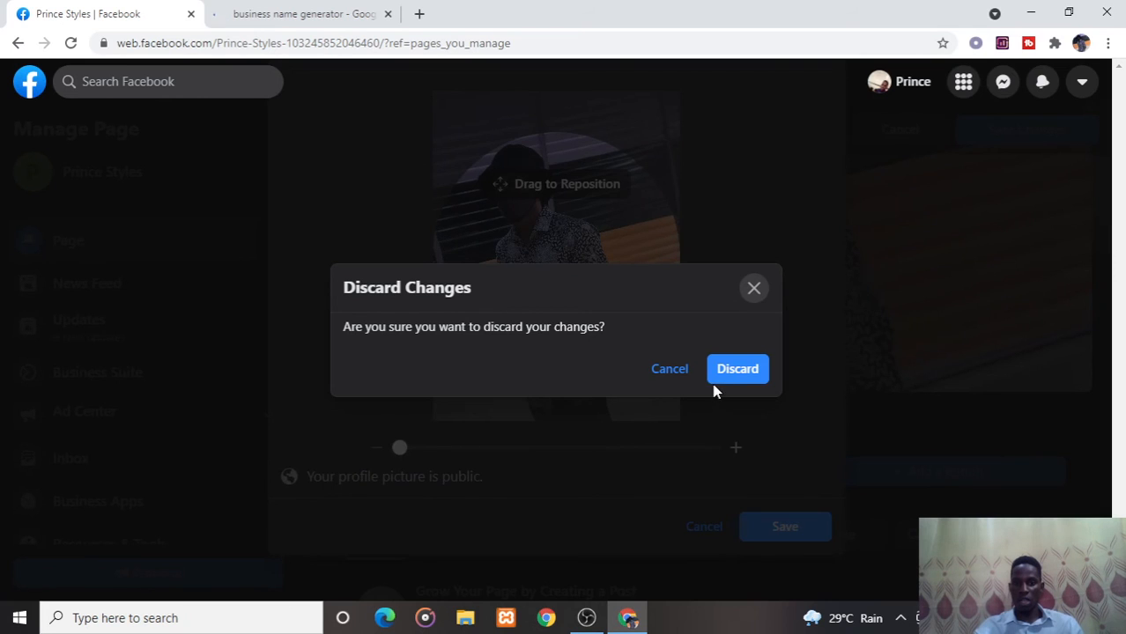
{"action": "left_click", "coordinate": [668, 377]}
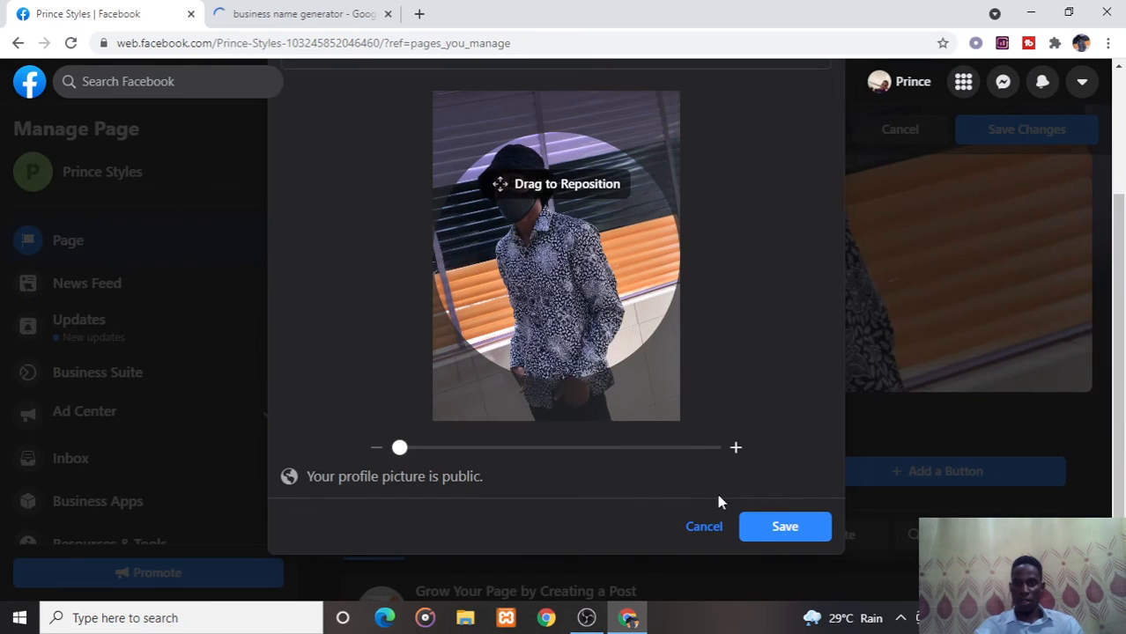
{"action": "left_click", "coordinate": [775, 526]}
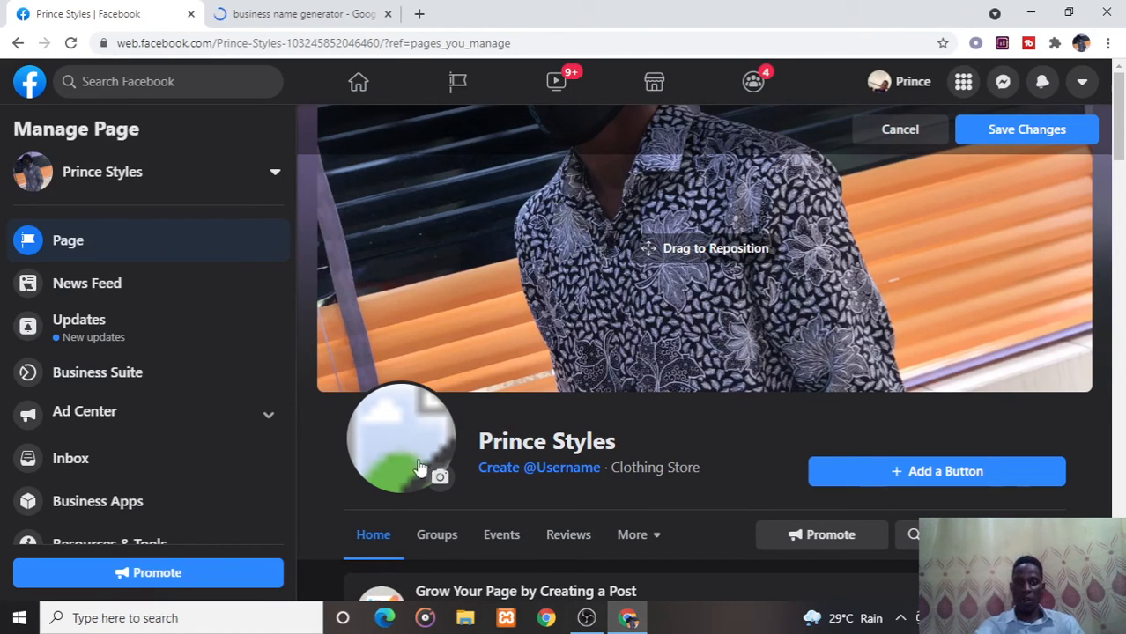
- Start creating the Page username and enter "princestyles" as the name
{"action": "left_click", "coordinate": [564, 470]}
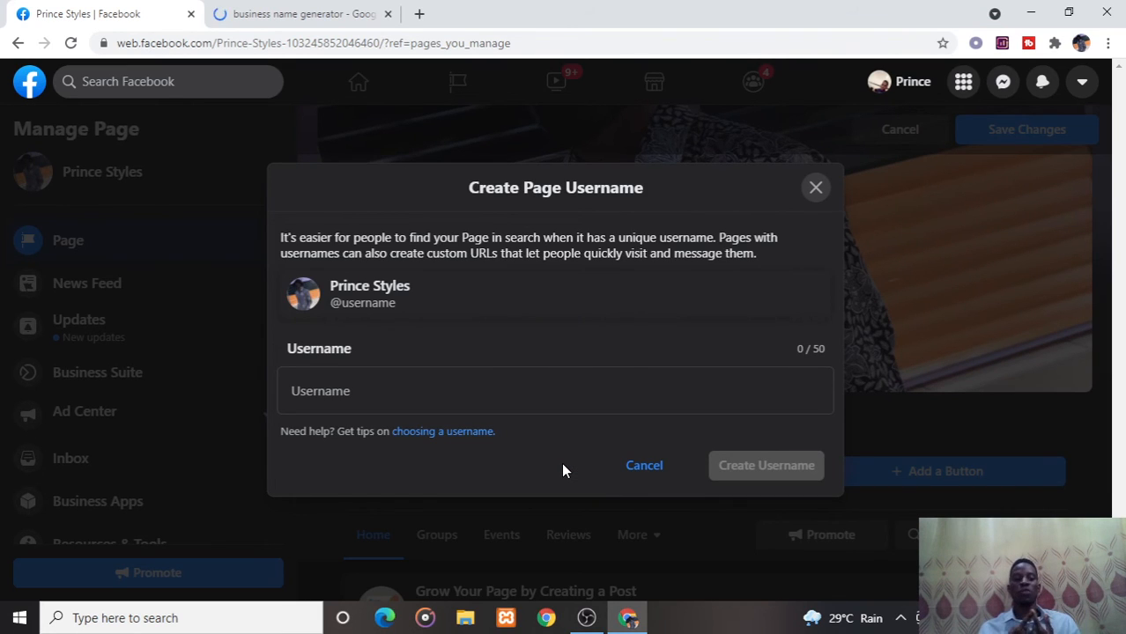
{"action": "left_click", "coordinate": [448, 383]}
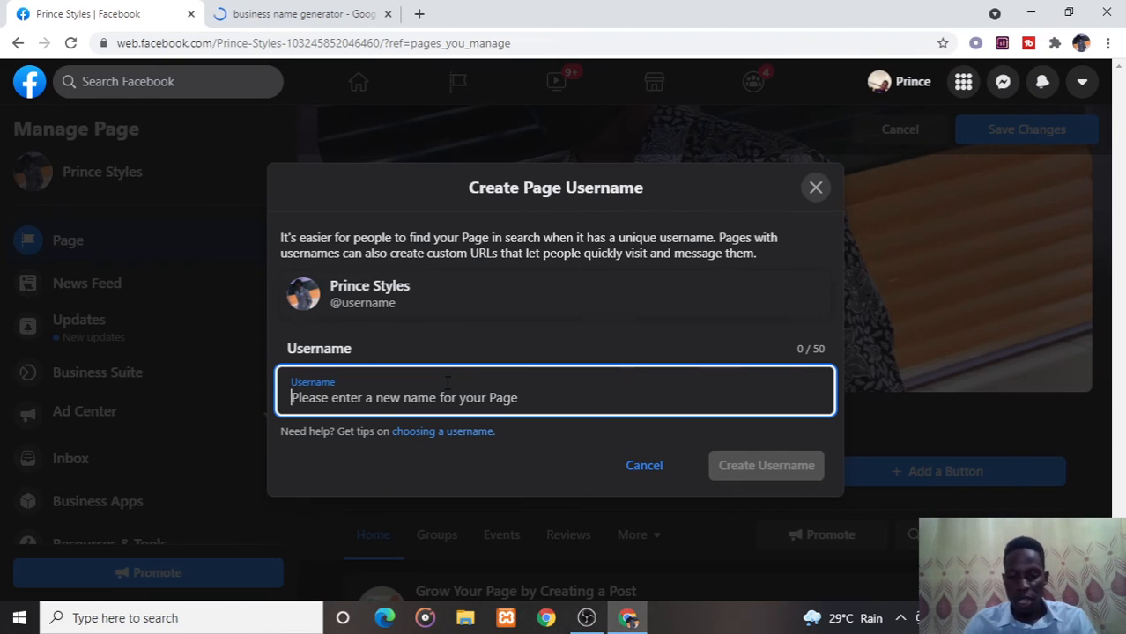
{"action": "type", "text": "prince"}
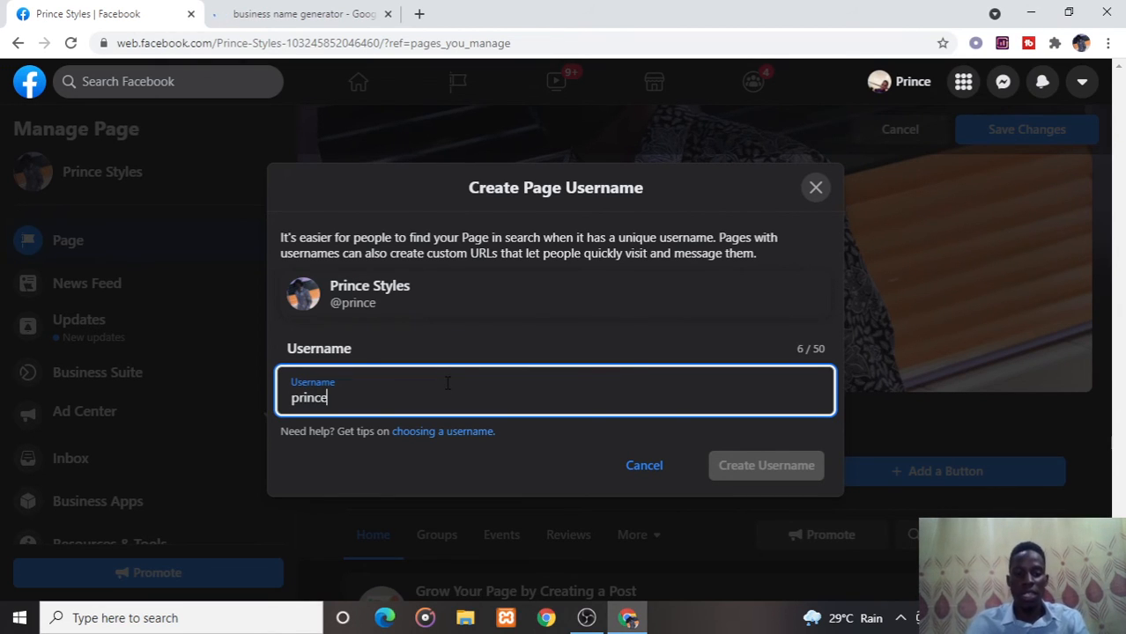
{"action": "type", "text": "styles"}
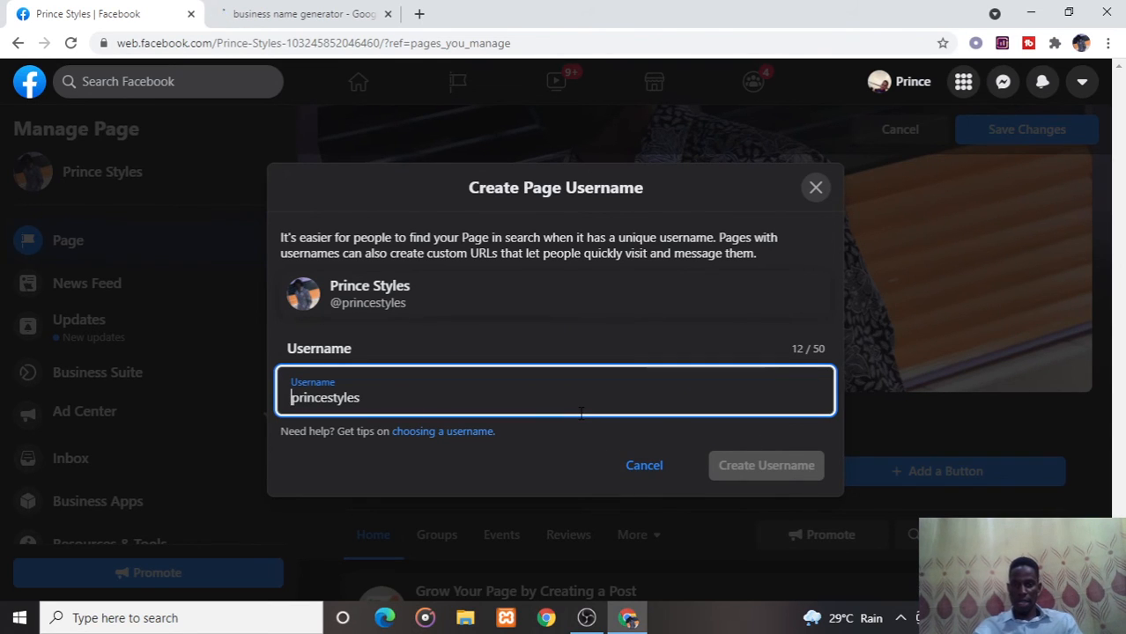
{"action": "left_click", "coordinate": [530, 398]}
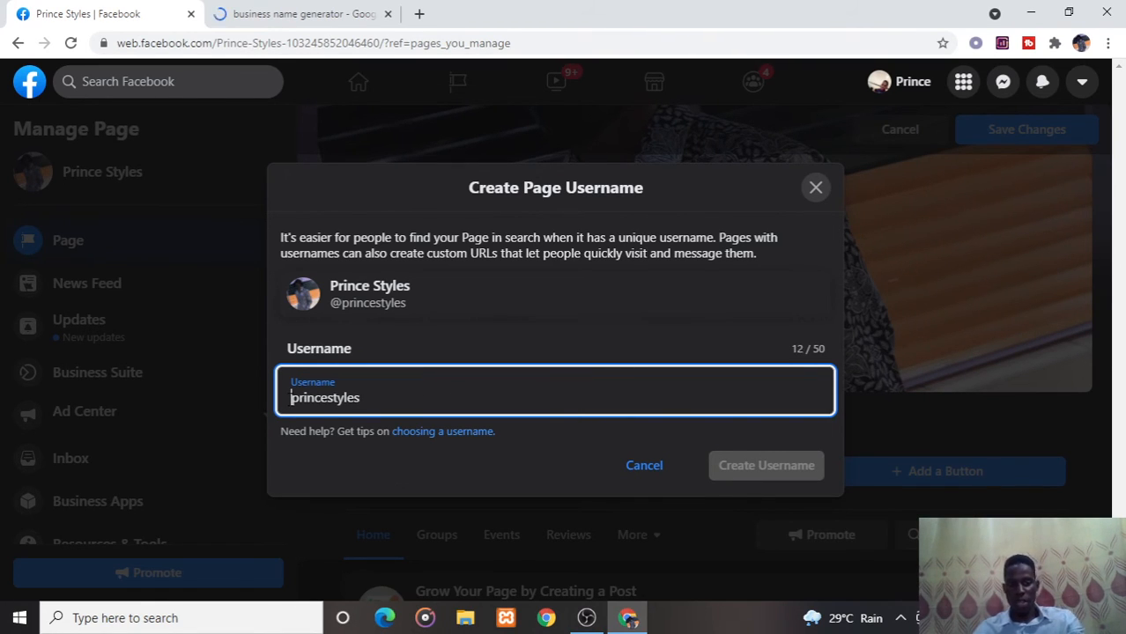
- Change the Page username to princestyles223, create it and close the confirmation
{"action": "key", "text": "ctrl+Tab"}
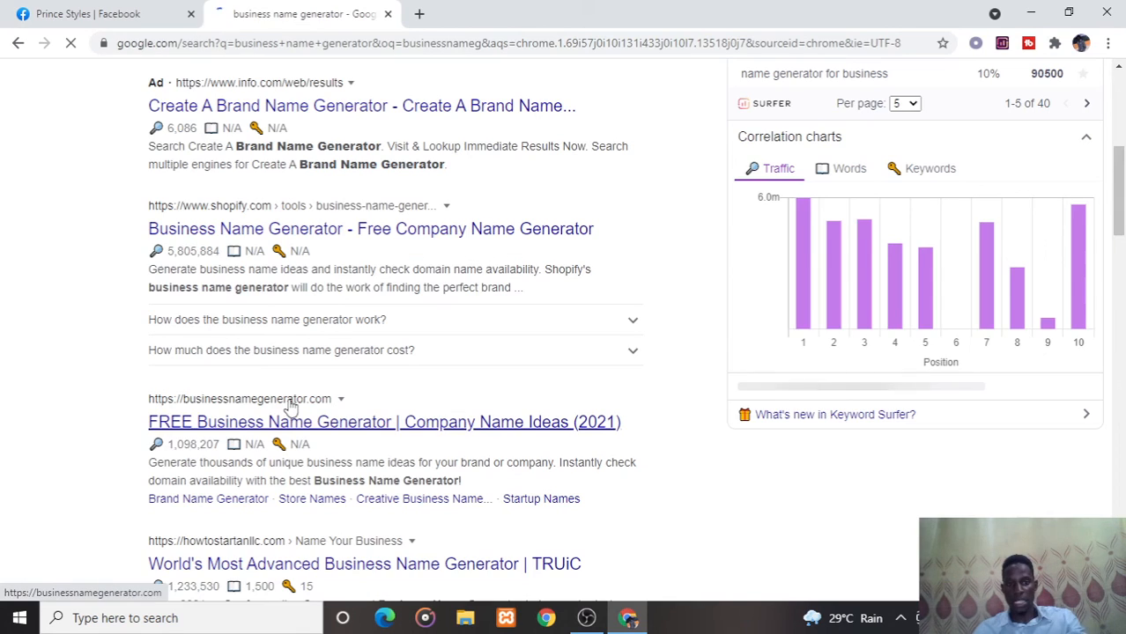
{"action": "left_click", "coordinate": [98, 8]}
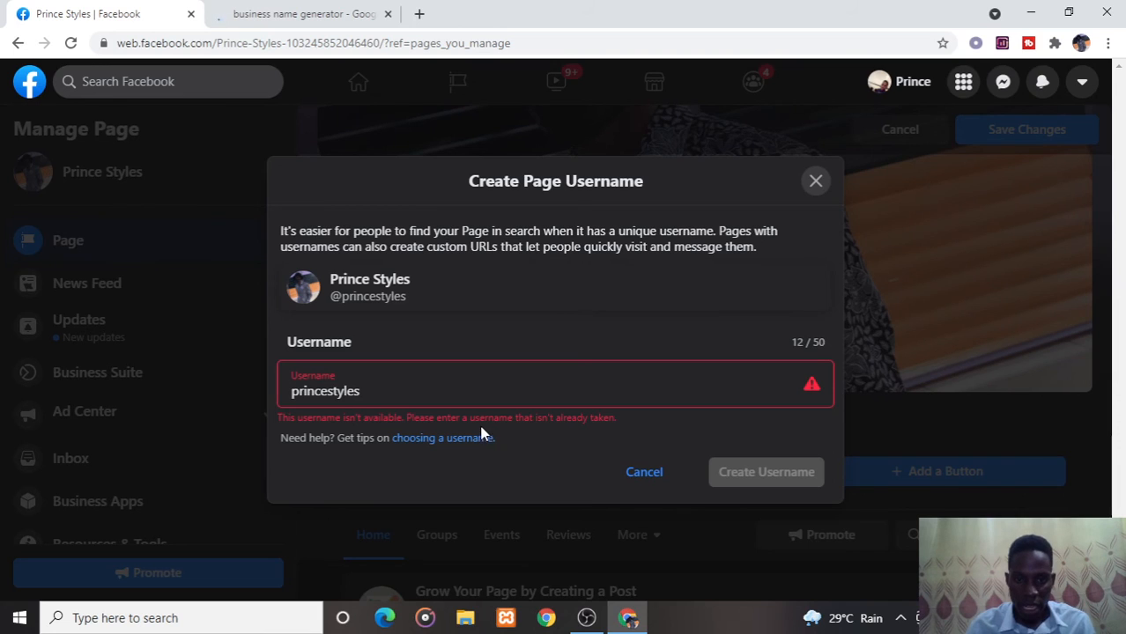
{"action": "left_click", "coordinate": [399, 394]}
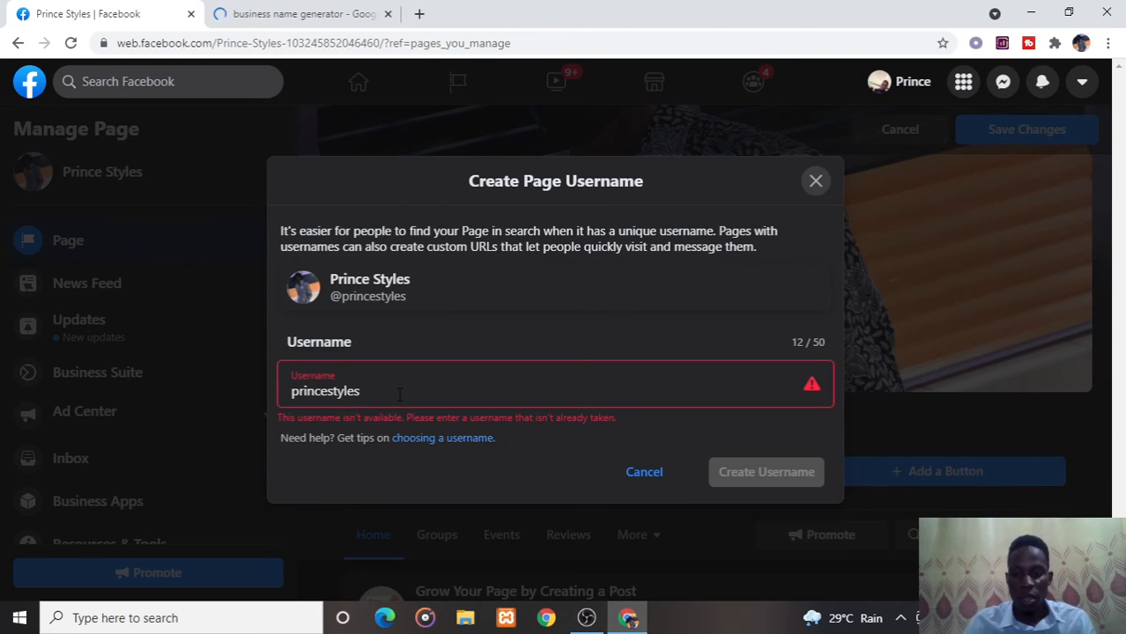
{"action": "key", "text": "BackSpace"}
{"action": "key", "text": "BackSpace"}
{"action": "key", "text": "BackSpace"}
{"action": "key", "text": "BackSpace"}
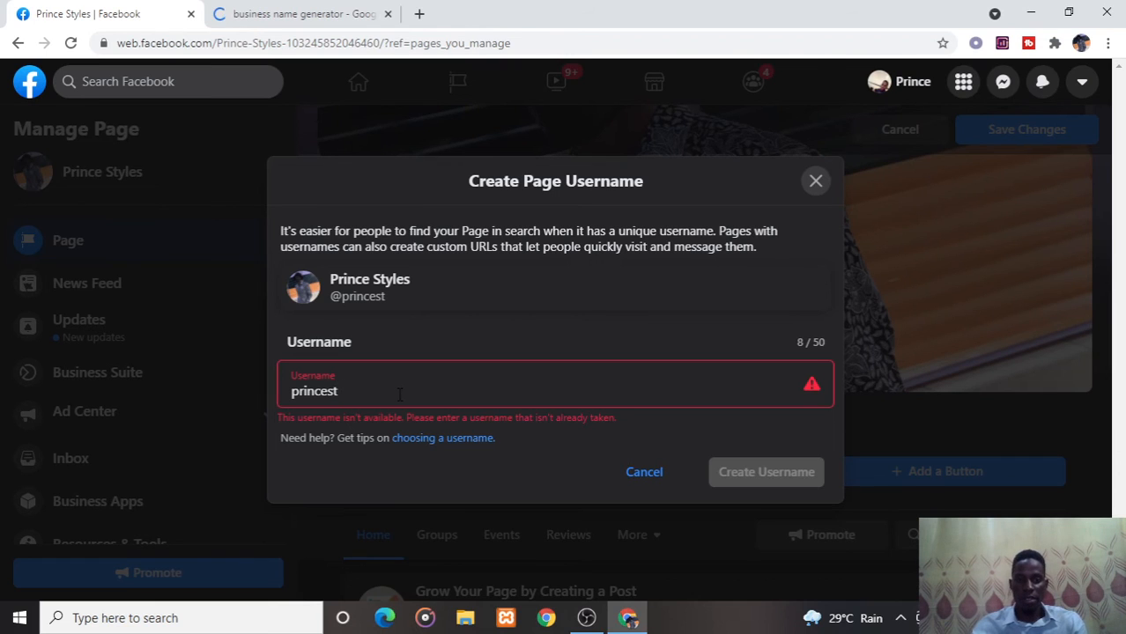
{"action": "type", "text": "yles"}
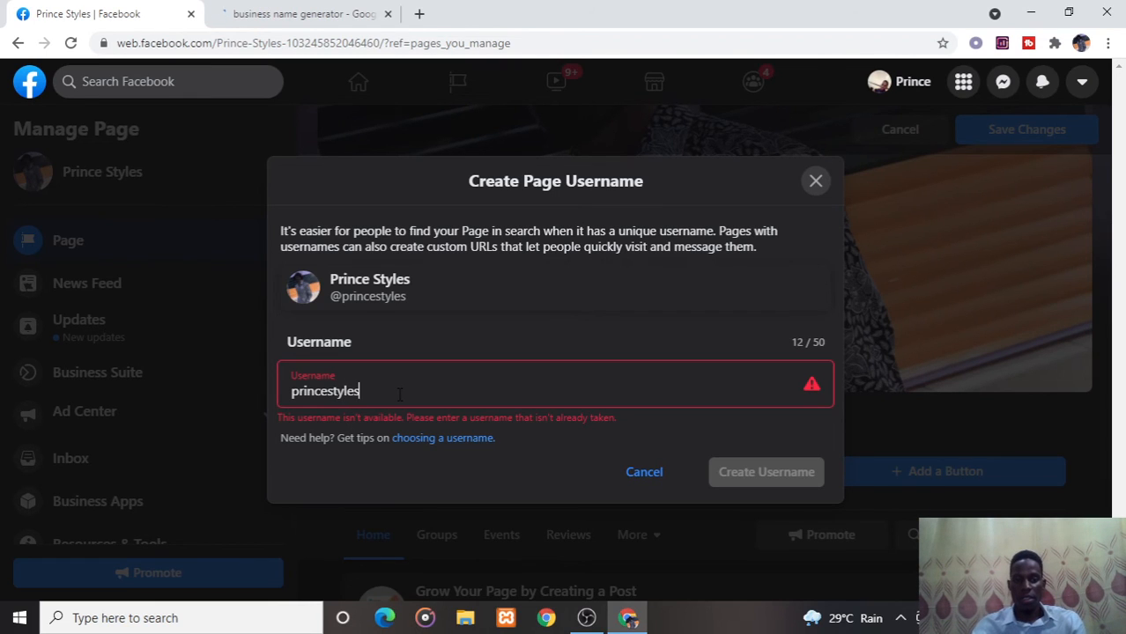
{"action": "type", "text": "223"}
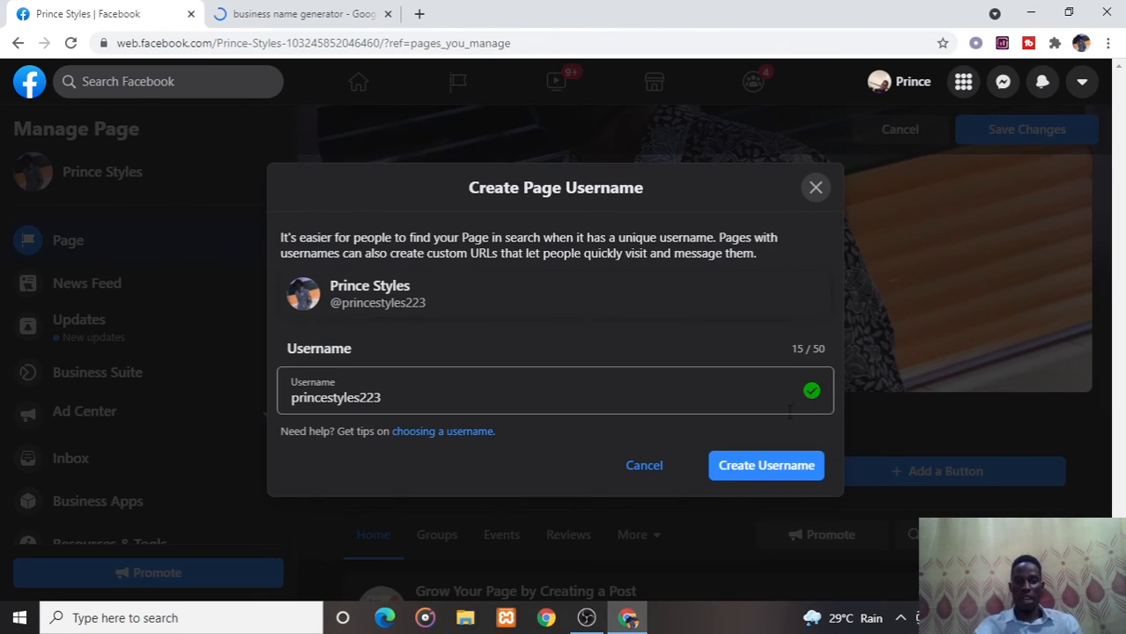
{"action": "left_click", "coordinate": [775, 472]}
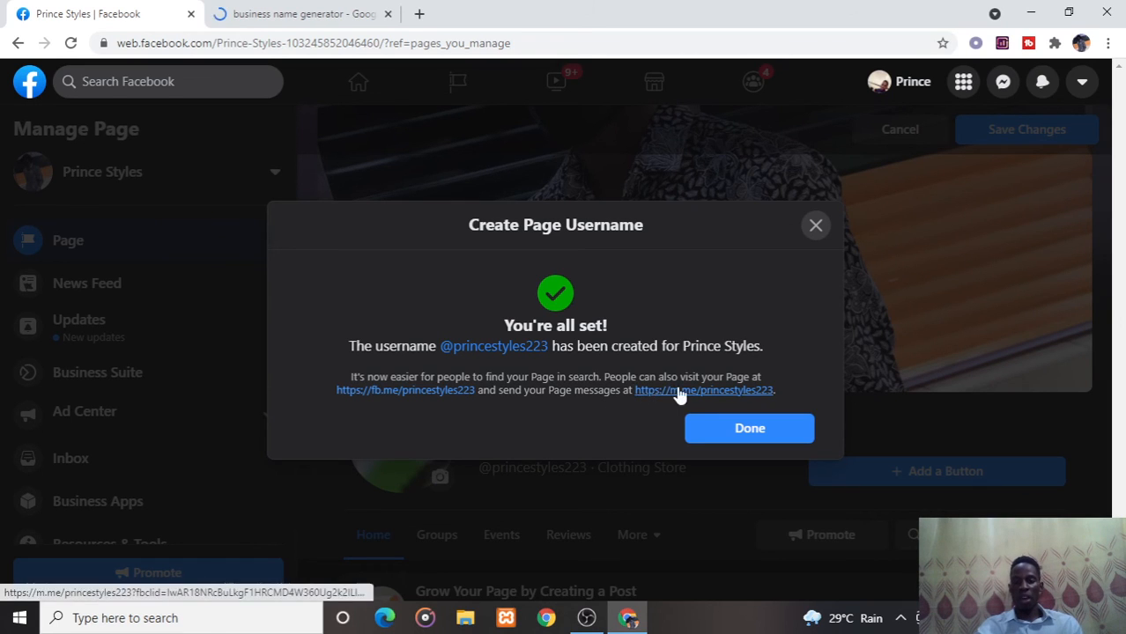
{"action": "left_click", "coordinate": [730, 432]}
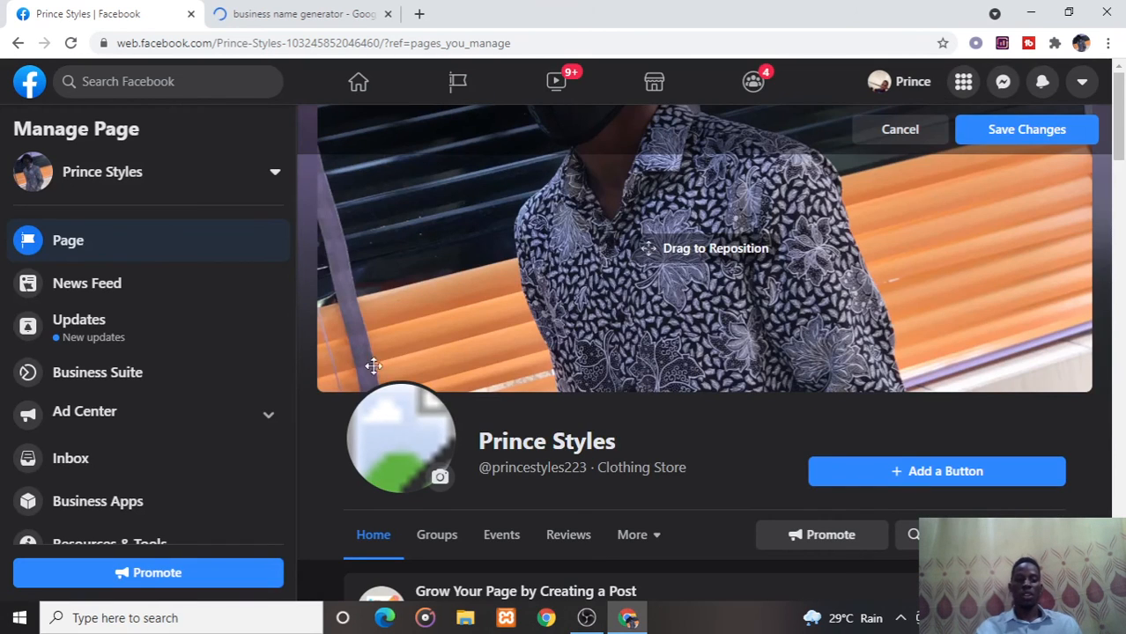
- Look over the Page from its header to the setup checklist, and open and close the dialog for adding a button
{"action": "scroll", "coordinate": [1123, 186], "scroll_direction": "down", "scroll_amount": 3}
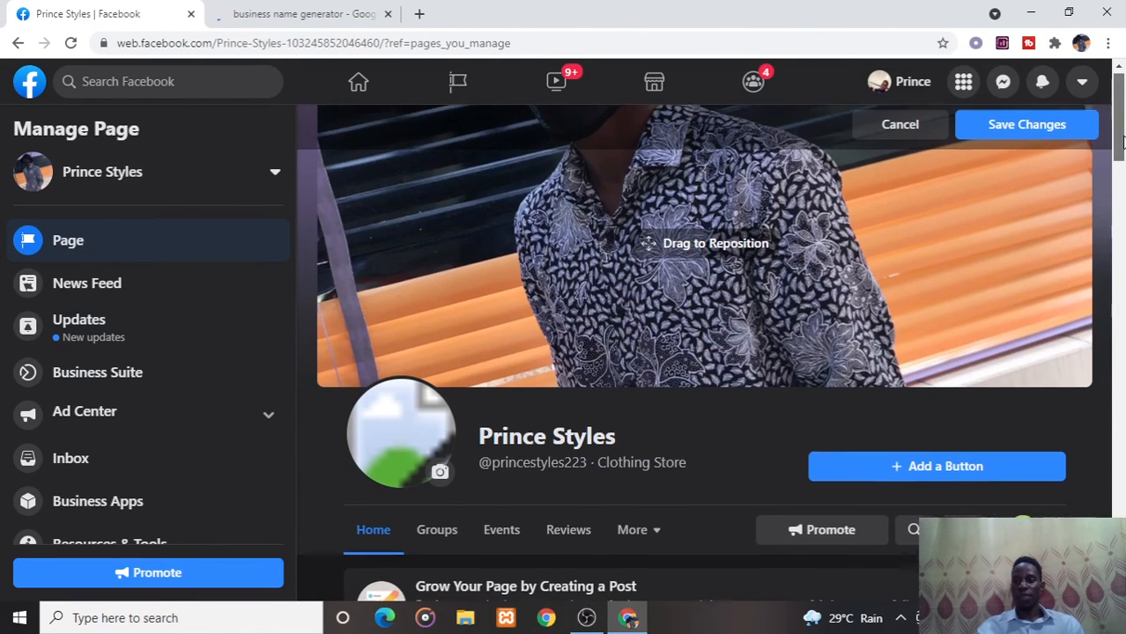
{"action": "scroll", "coordinate": [1124, 186], "scroll_direction": "down", "scroll_amount": 3}
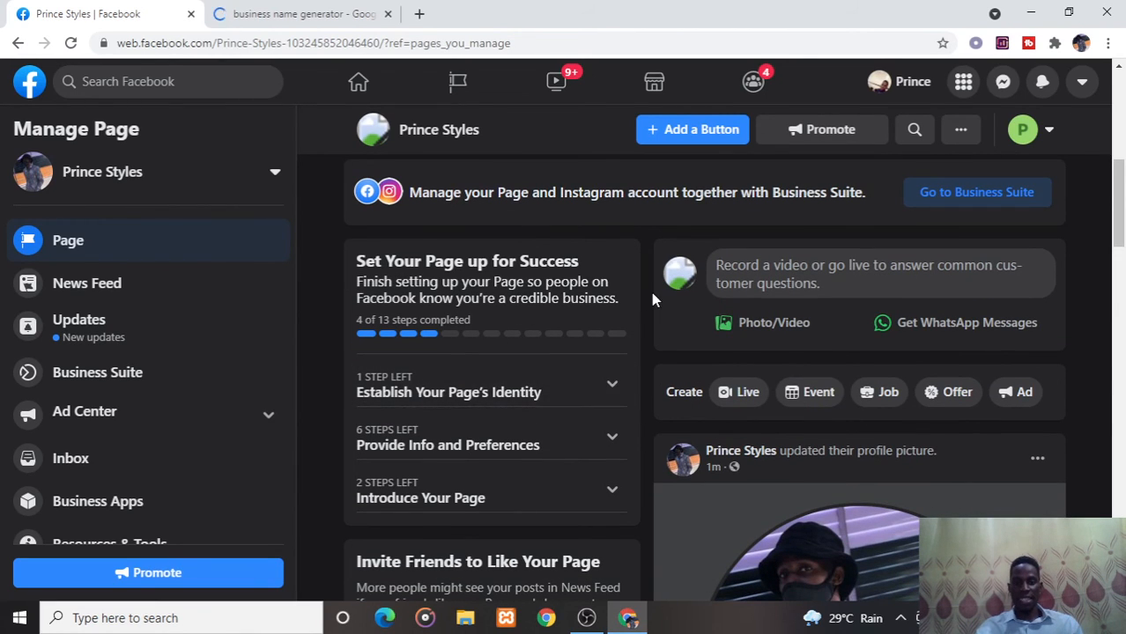
{"action": "scroll", "coordinate": [1122, 225], "scroll_direction": "up", "scroll_amount": 5}
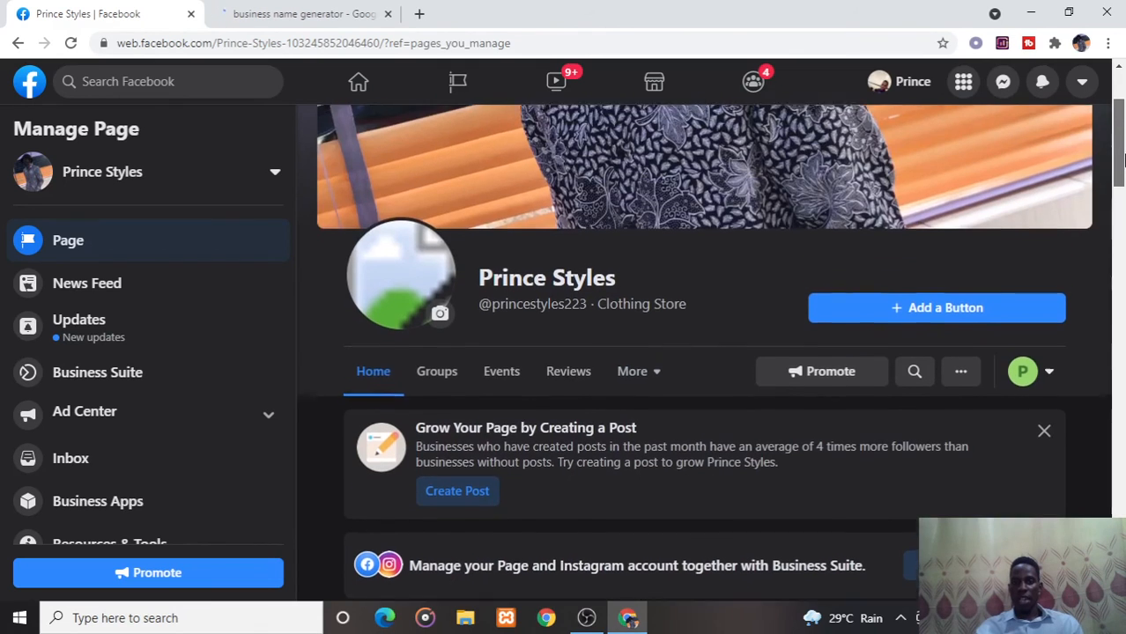
{"action": "left_click", "coordinate": [859, 322]}
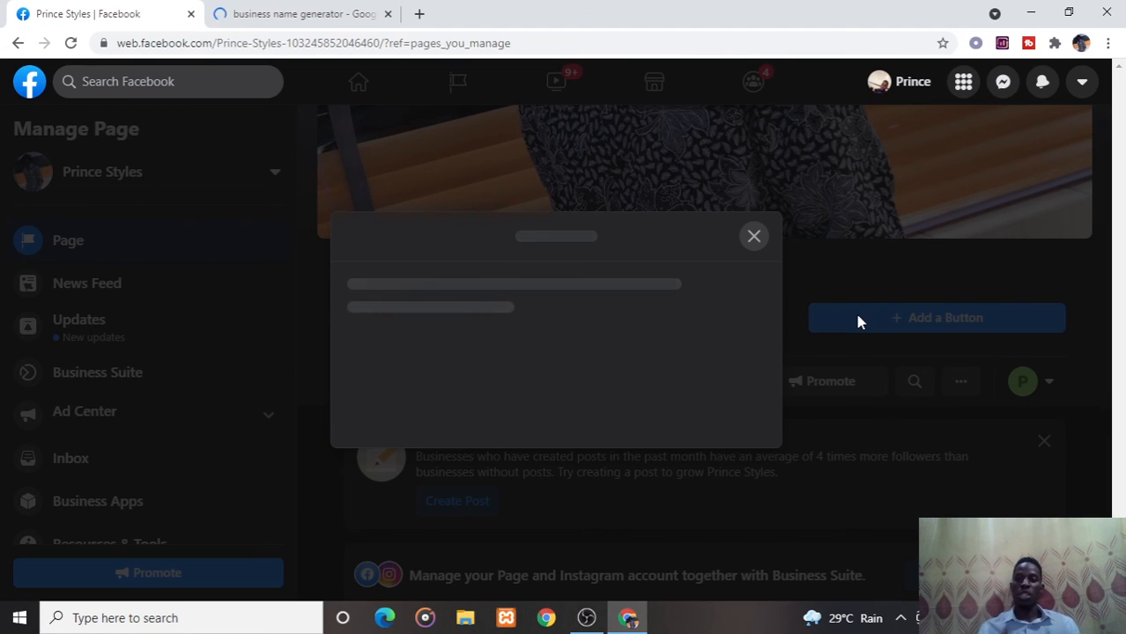
{"action": "left_click", "coordinate": [754, 237]}
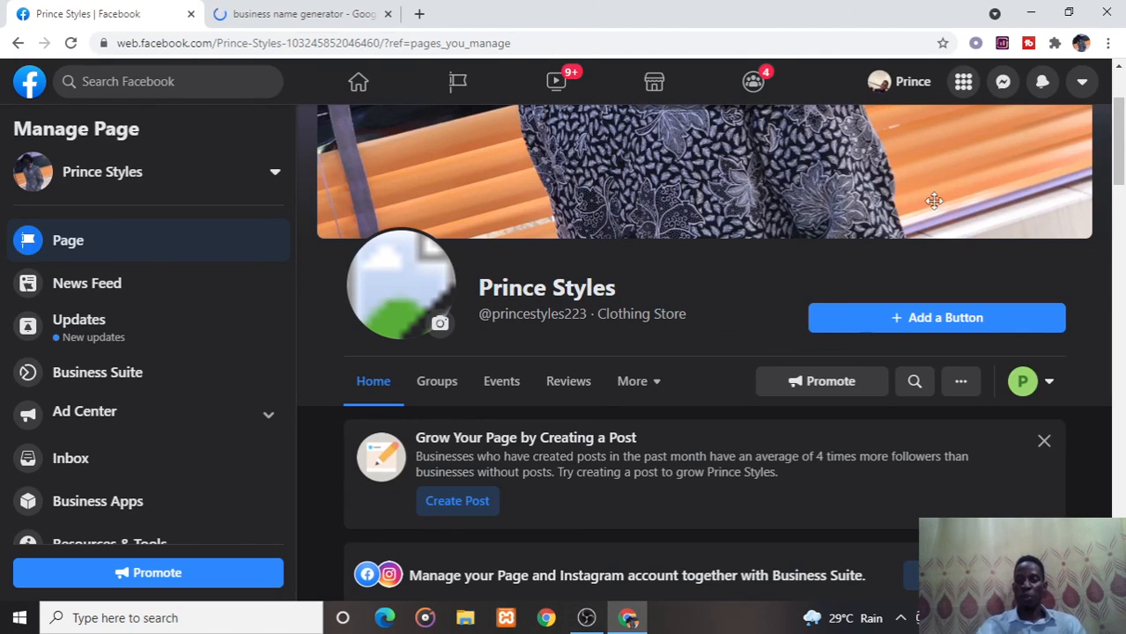
- Expand the Introduce Your Page setup steps, view the dialog for inviting friends to like the Page and close it without sending invites
{"action": "scroll", "coordinate": [1121, 171], "scroll_direction": "down", "scroll_amount": 1}
{"action": "left_click_drag", "start_coordinate": [1122, 170], "coordinate": [1122, 199]}
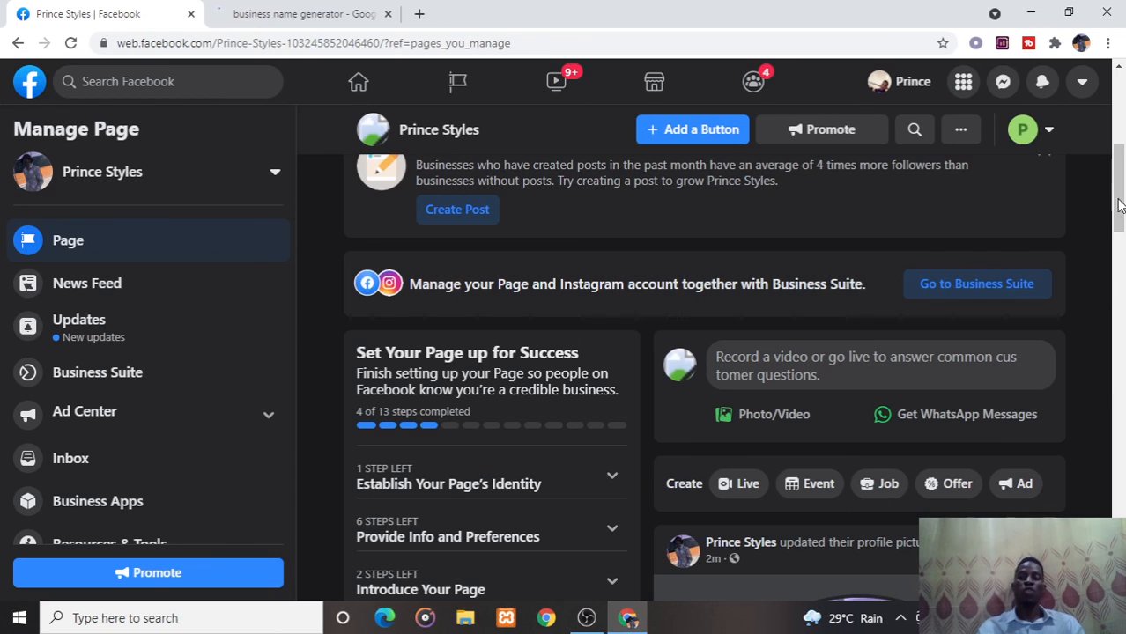
{"action": "scroll", "coordinate": [1084, 220], "scroll_direction": "up", "scroll_amount": 5}
{"action": "scroll", "coordinate": [1119, 194], "scroll_direction": "down", "scroll_amount": 5}
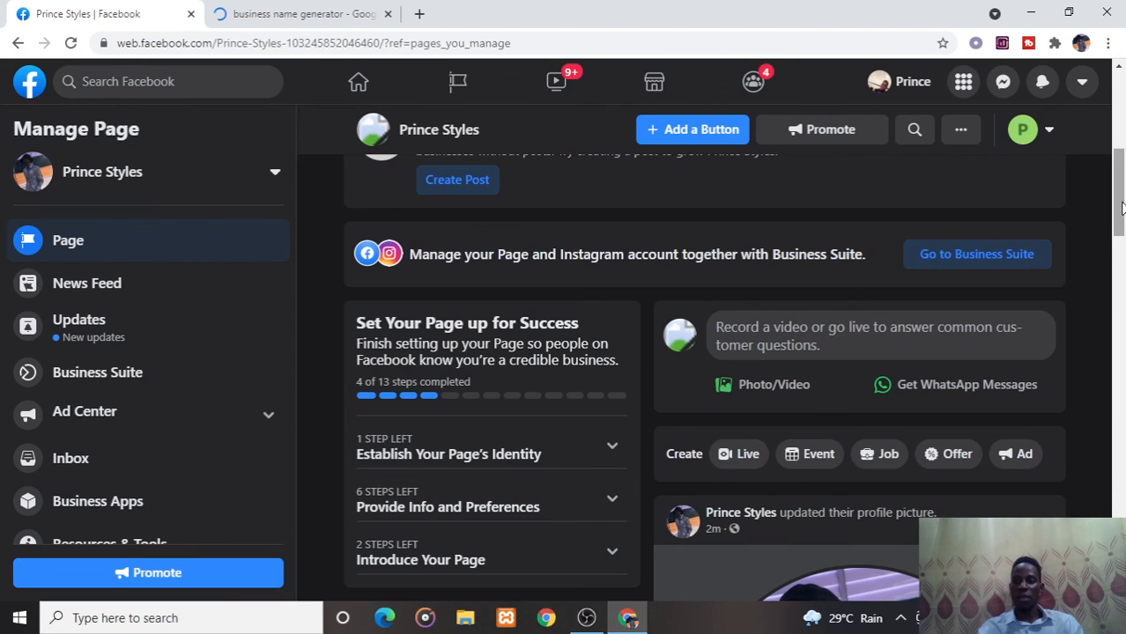
{"action": "scroll", "coordinate": [1118, 202], "scroll_direction": "down", "scroll_amount": 2}
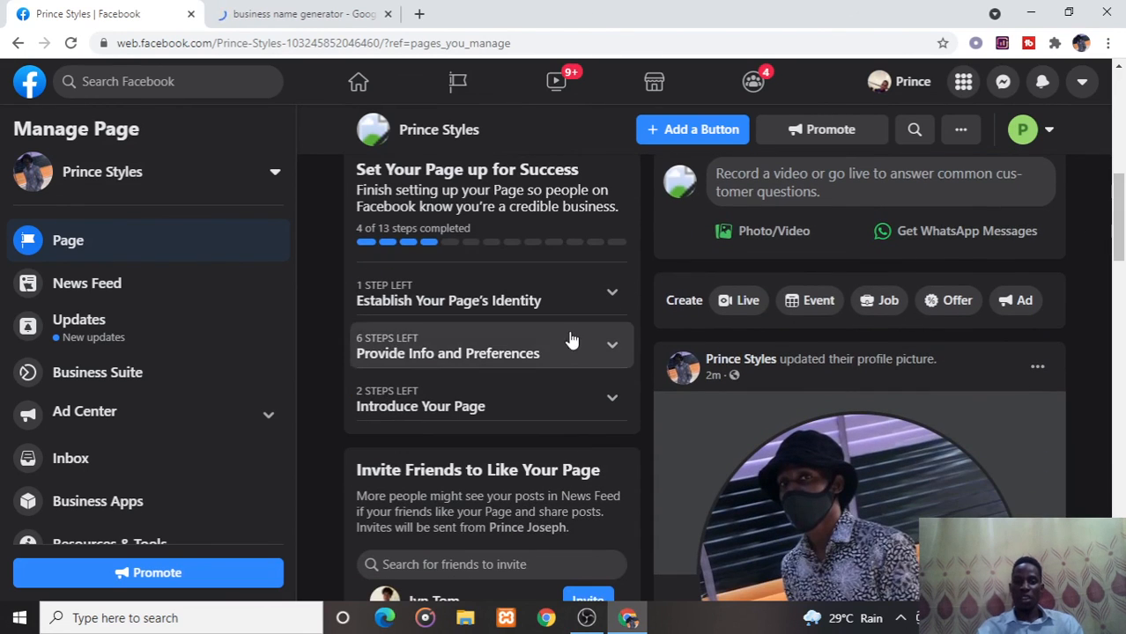
{"action": "left_click", "coordinate": [513, 398]}
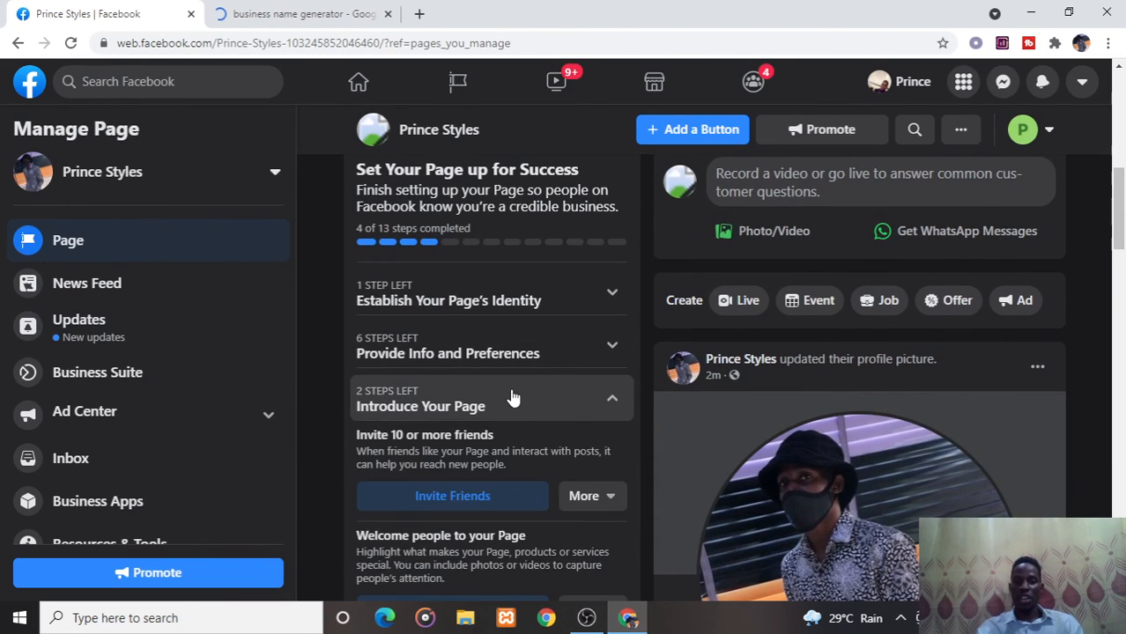
{"action": "left_click", "coordinate": [457, 498]}
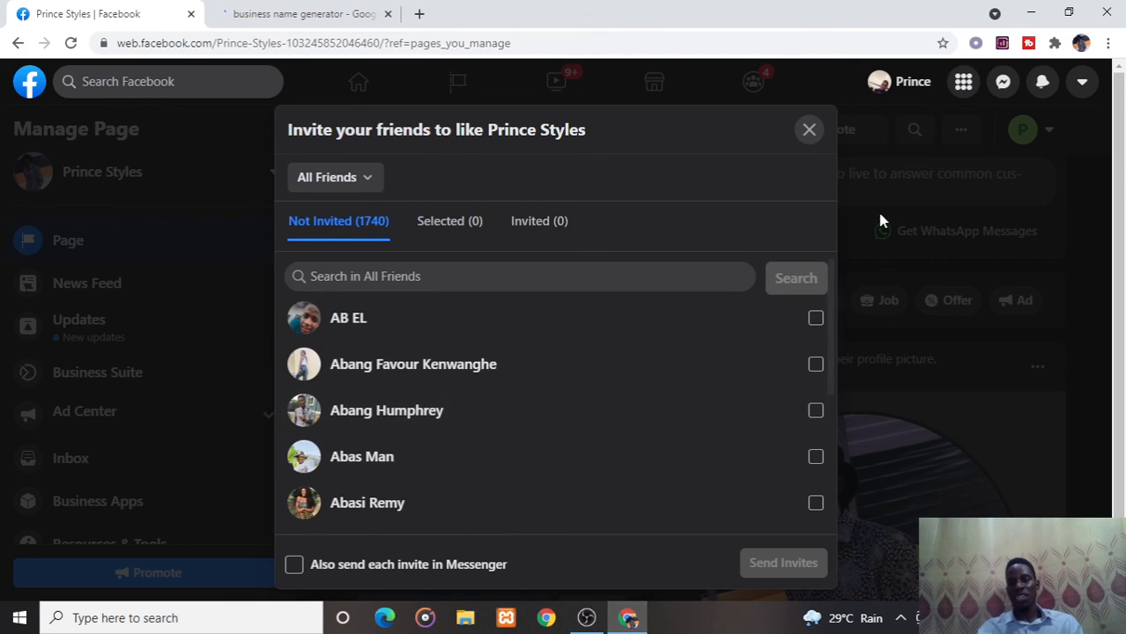
{"action": "left_click", "coordinate": [812, 131]}
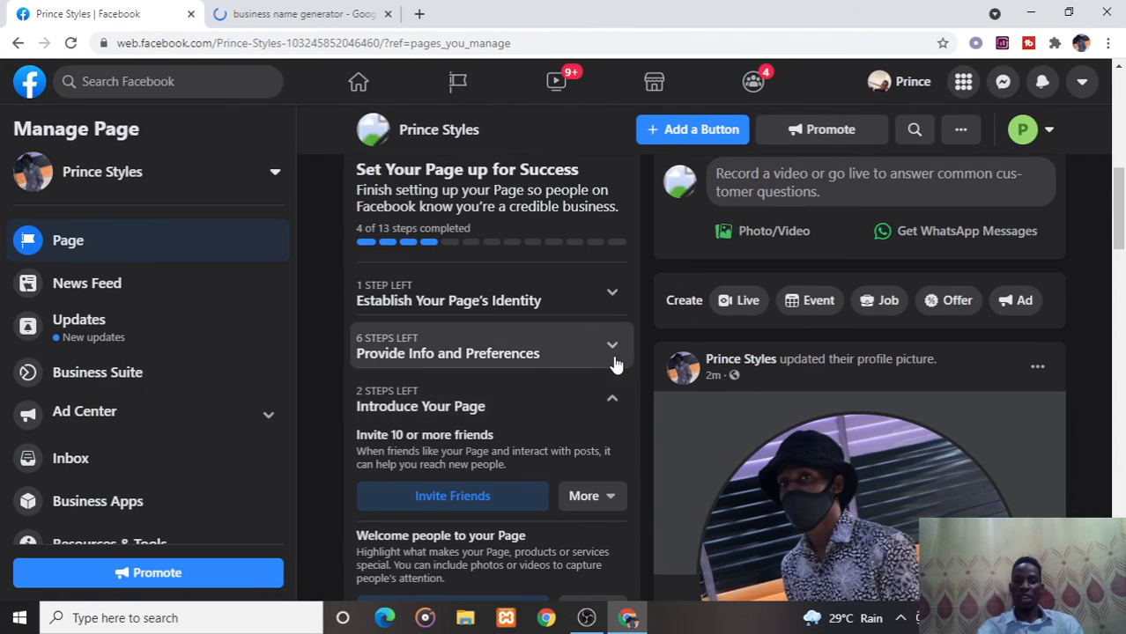
- Expand the Establish Your Page's Identity setup steps and review the checklist down to the friend invitations section
{"action": "left_click", "coordinate": [612, 294]}
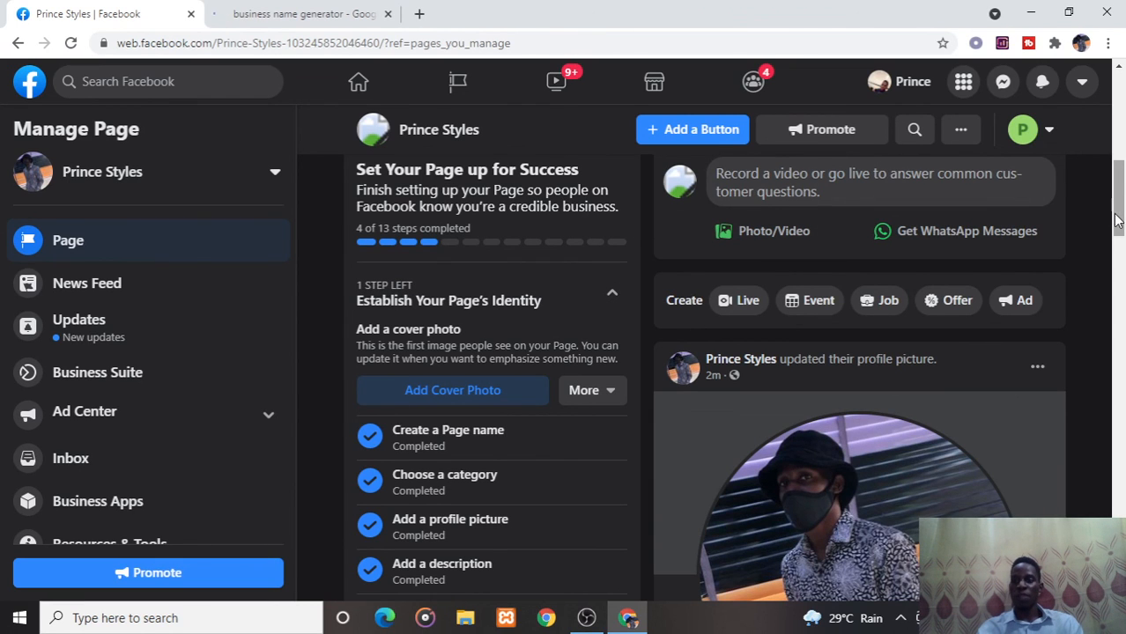
{"action": "left_click_drag", "start_coordinate": [1119, 220], "coordinate": [1100, 319]}
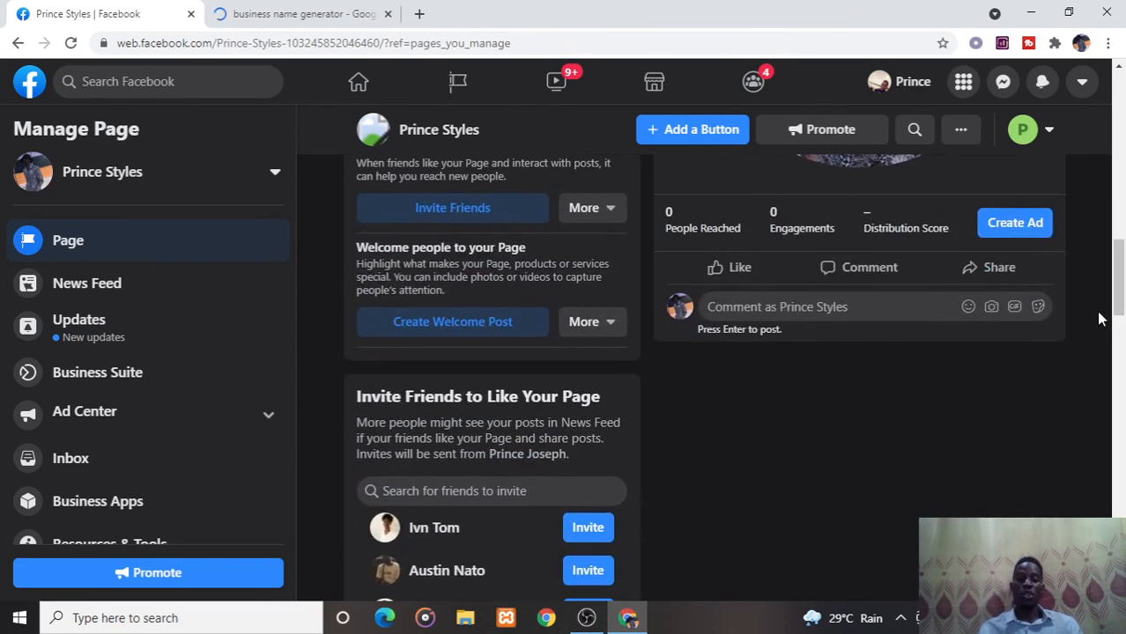